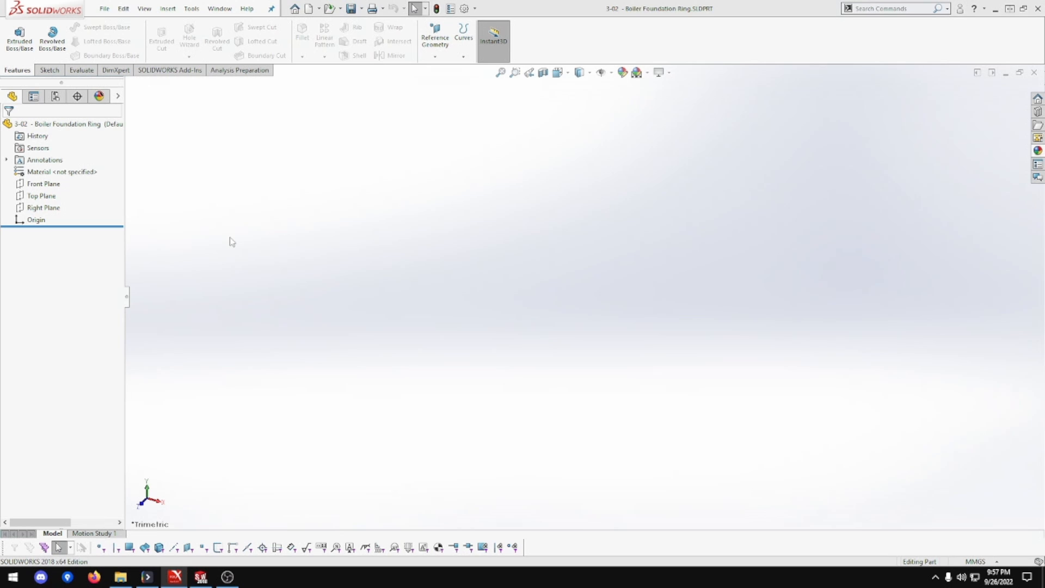
Sketch two concentric circles at the origin on the Top Plane, about 135 mm and 31 mm in diameter.
right_click(41, 195)
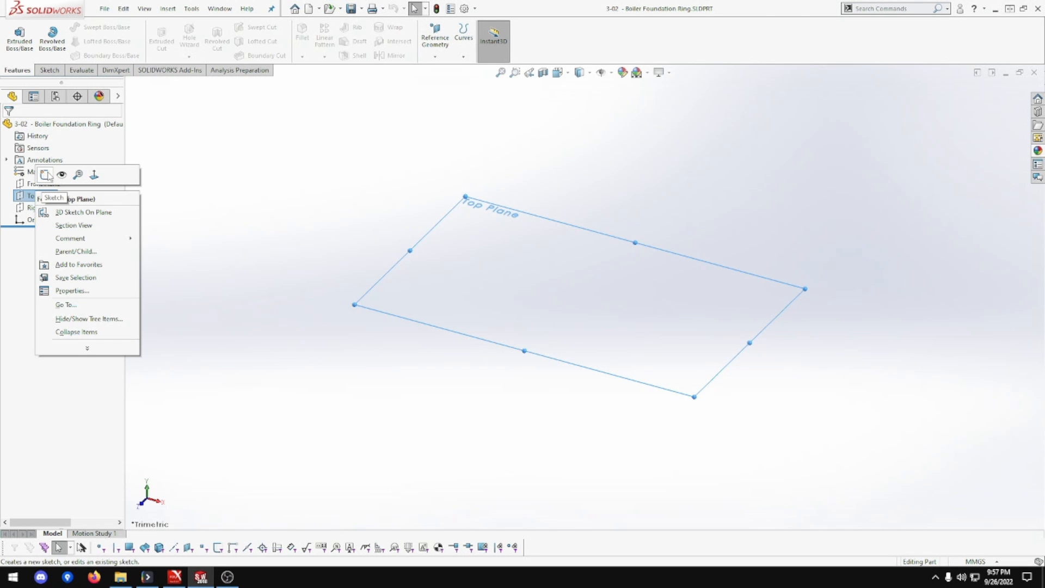
left_click(45, 175)
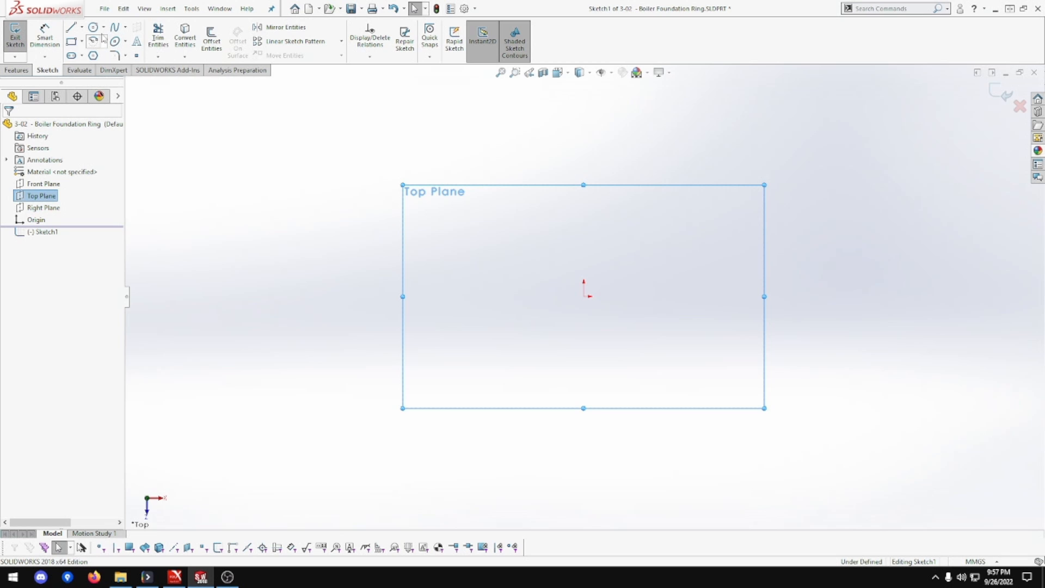
left_click(94, 27)
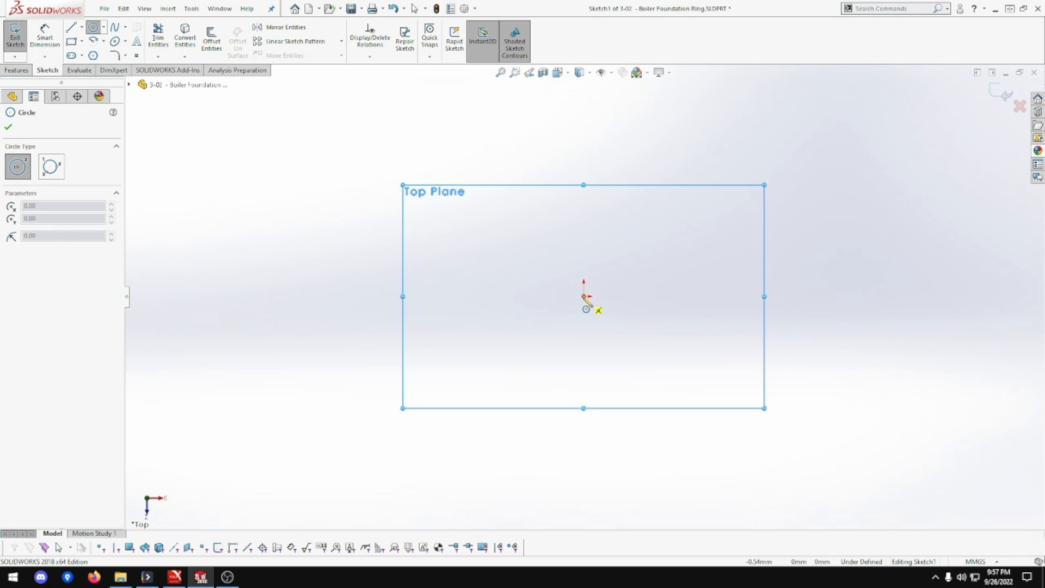
left_click_drag(584, 297, 706, 235)
left_click(821, 177)
key("Escape")
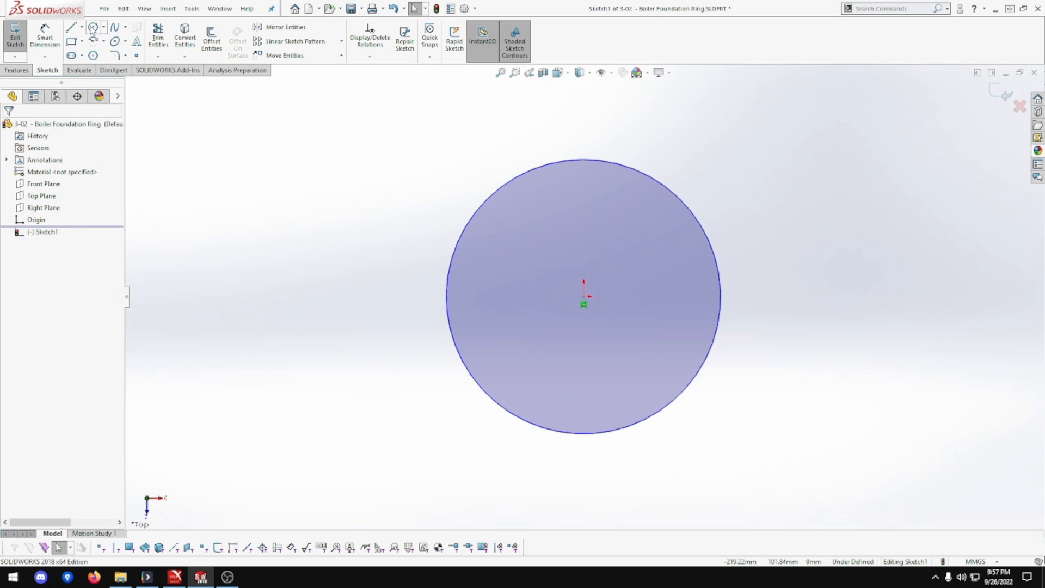
left_click(93, 27)
mouse_move(584, 297)
left_mouse_down()
mouse_move(590, 305)
mouse_move(601, 296)
left_mouse_up()
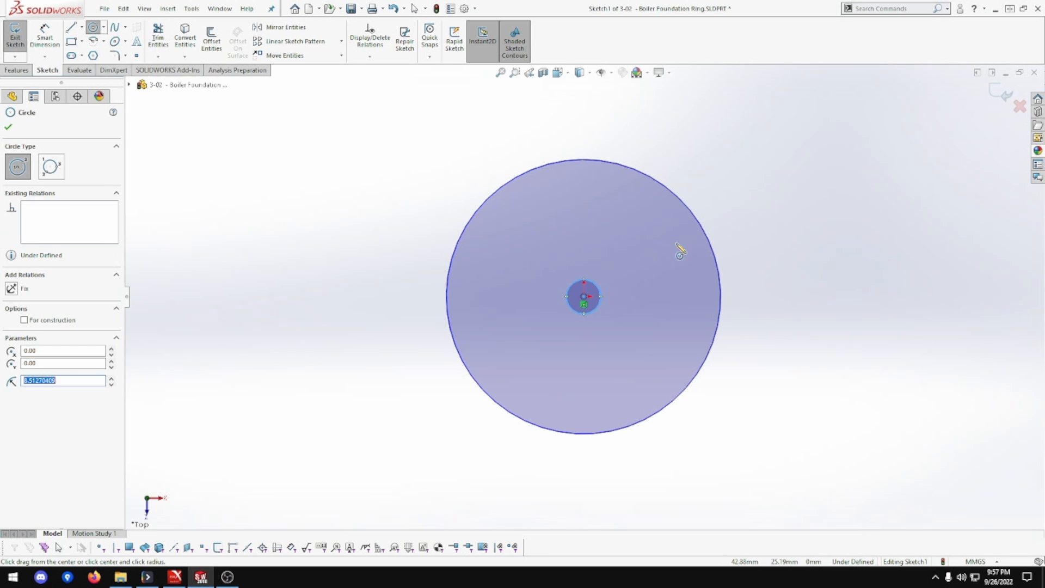
Dimension the outer circle's diameter to 244 mm and the inner circle's diameter to 203 mm.
left_click(48, 46)
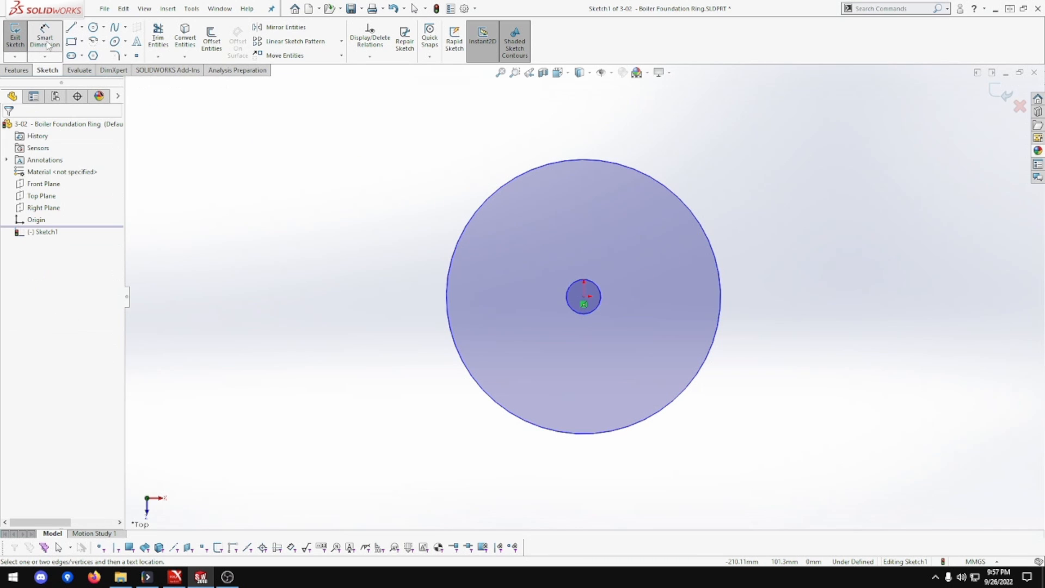
left_click(637, 174)
left_click(795, 161)
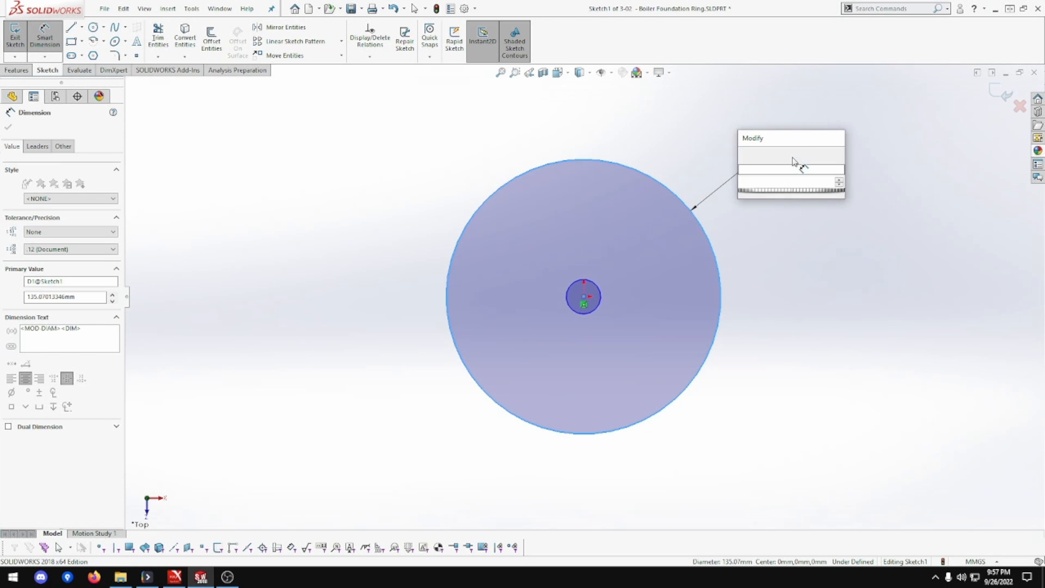
type("244")
key("Return")
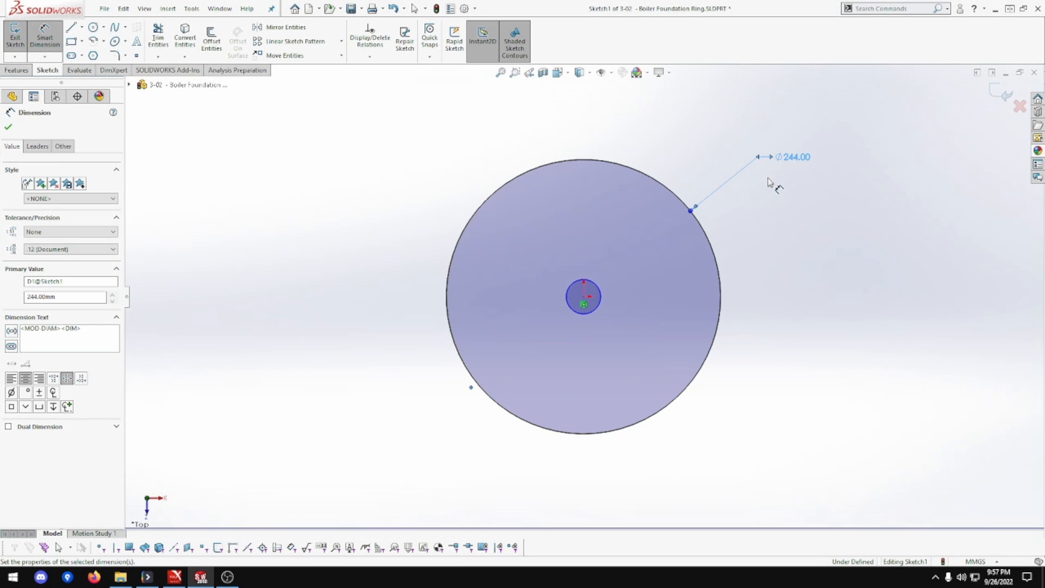
left_click(596, 289)
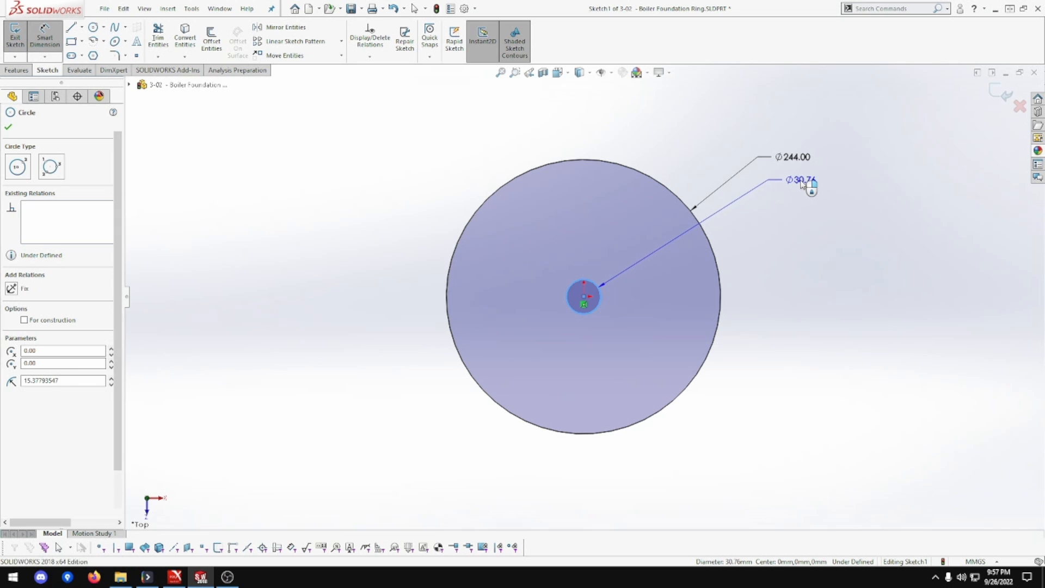
left_click(801, 184)
type("203")
key("Return")
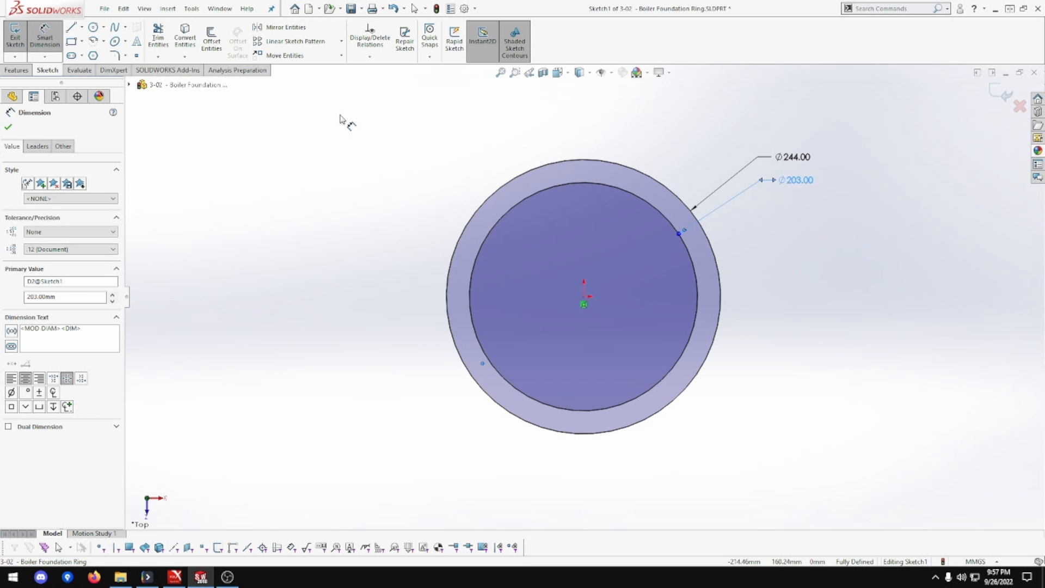
Extrude the ring profile as a blind boss 12 mm deep.
left_click(18, 71)
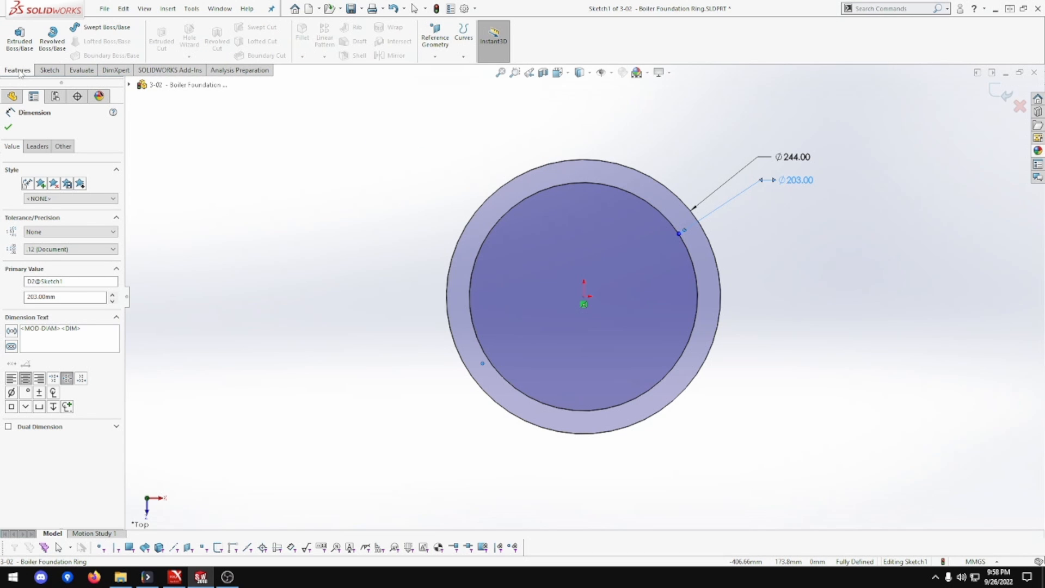
left_click(19, 37)
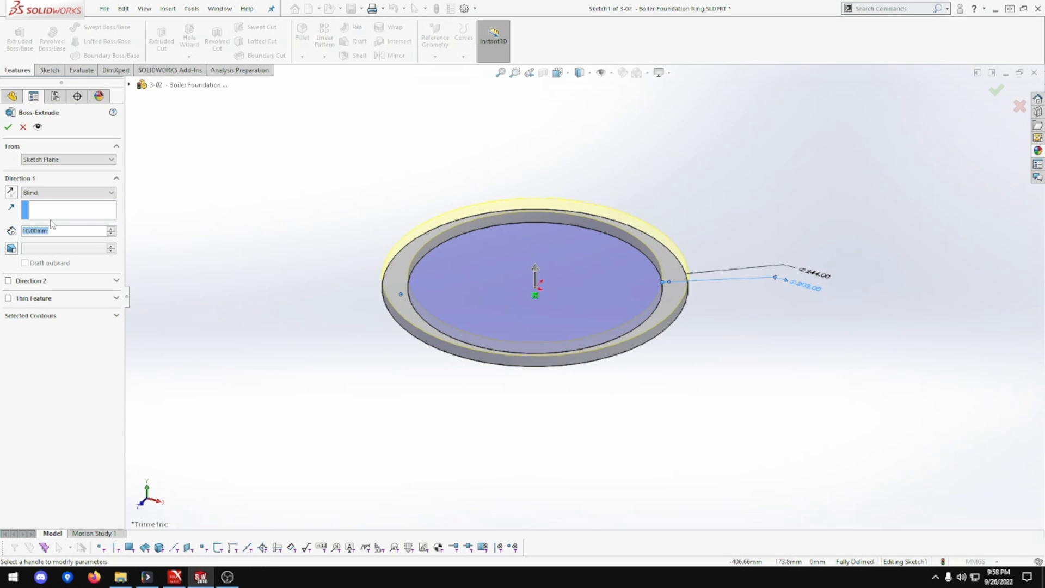
type("12")
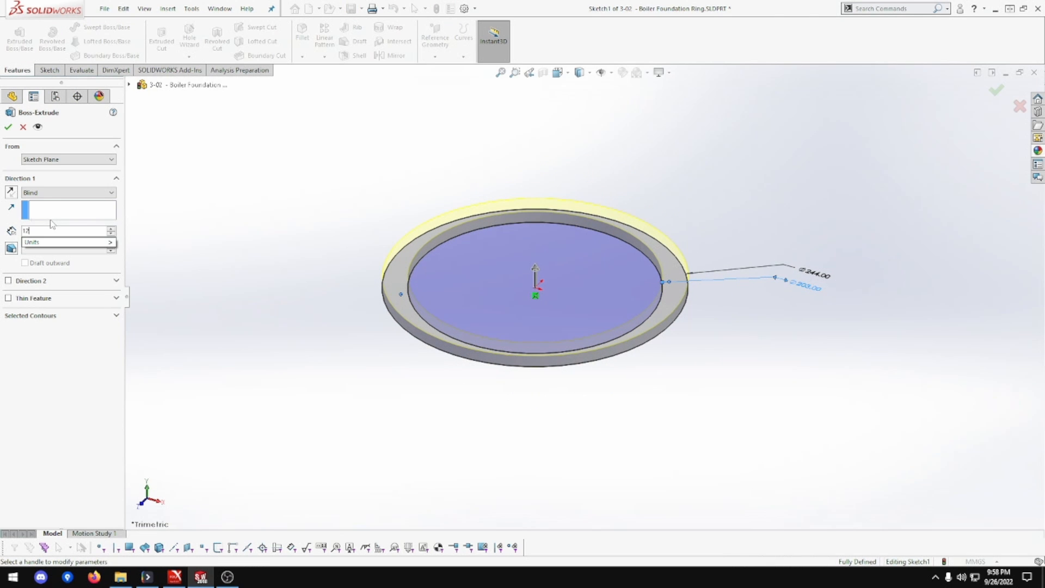
key("Return")
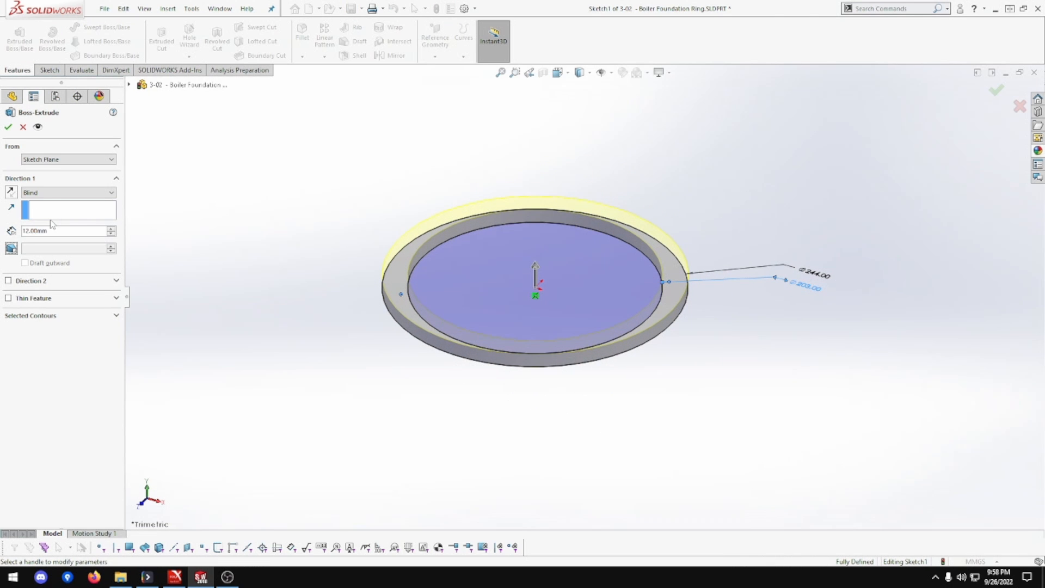
left_click(8, 128)
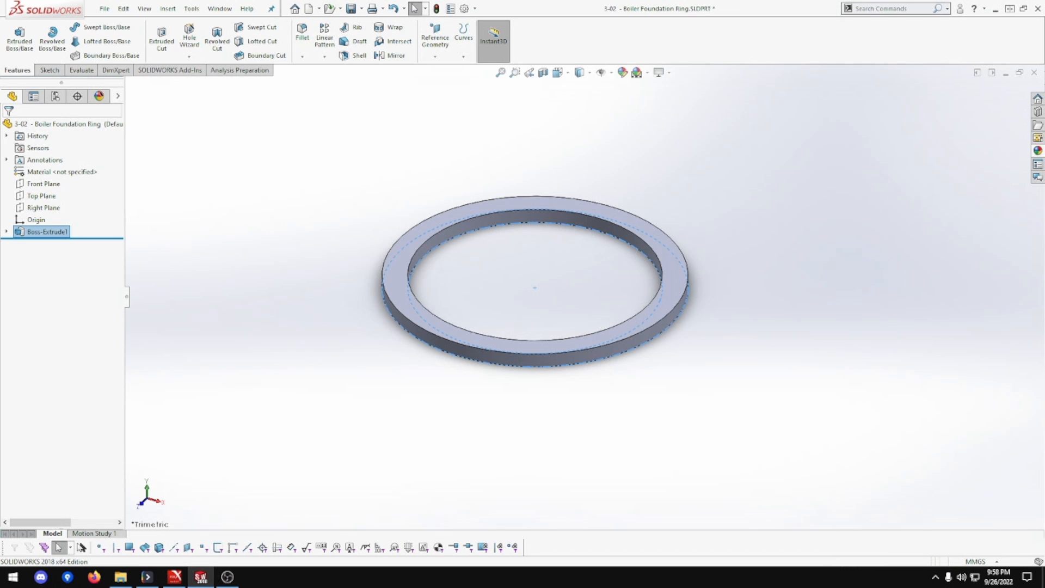
Apply a reddish appearance to the whole ring.
left_click(1038, 152)
left_click_drag(926, 288, 691, 278)
left_click(698, 276)
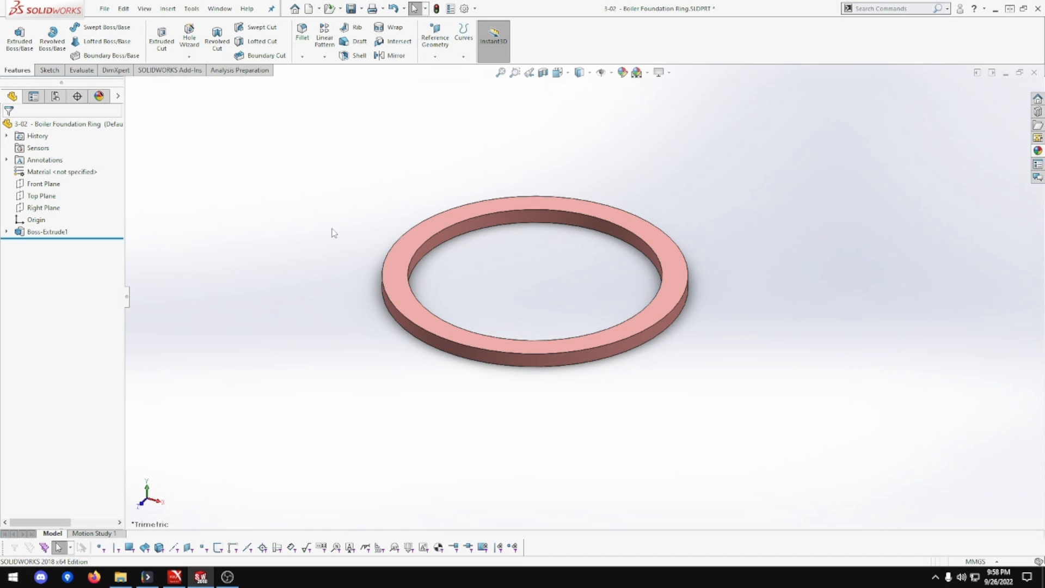
Sketch two small circles about 40 mm apart on the Front Plane, one on each side of the origin within the ring's height.
right_click(44, 185)
left_click(100, 174)
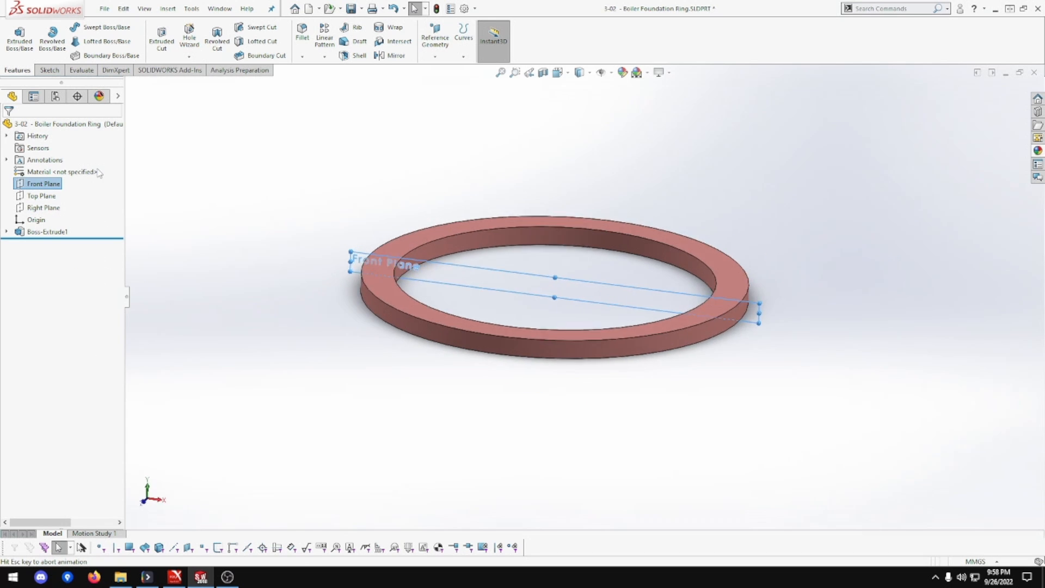
right_click(39, 186)
left_click(47, 166)
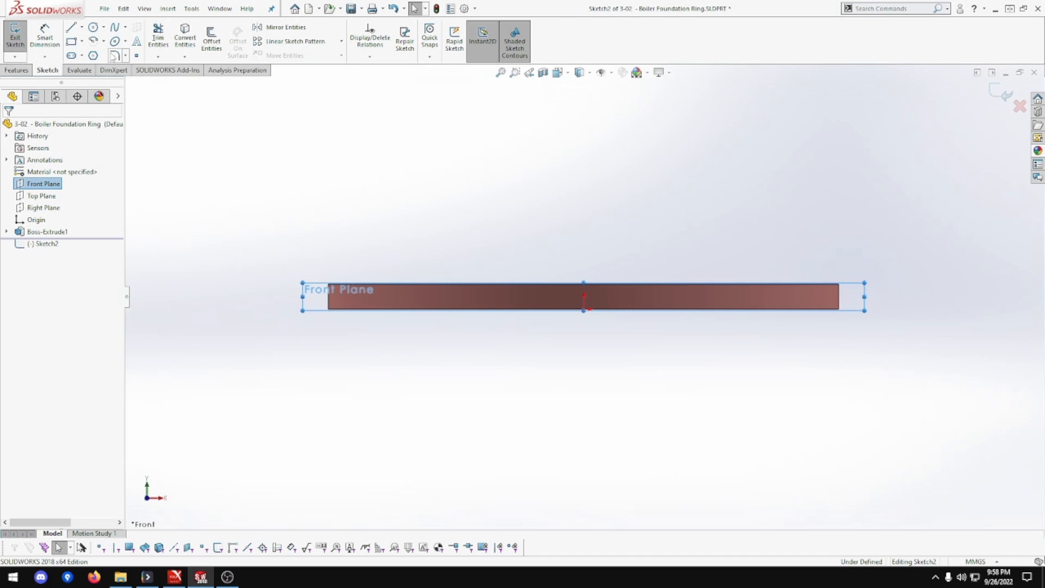
scroll(594, 300, "down", 5)
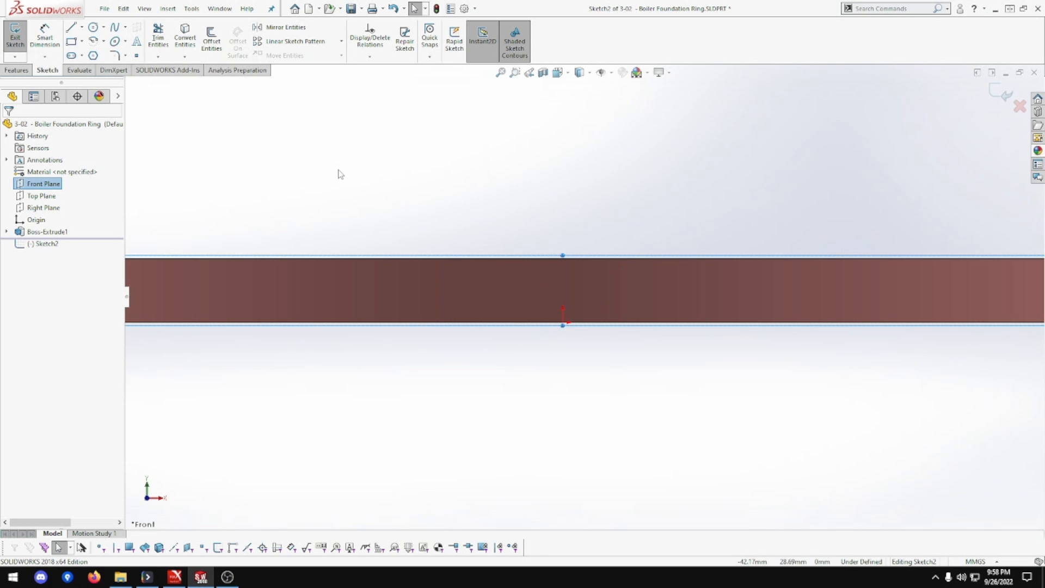
left_click(94, 28)
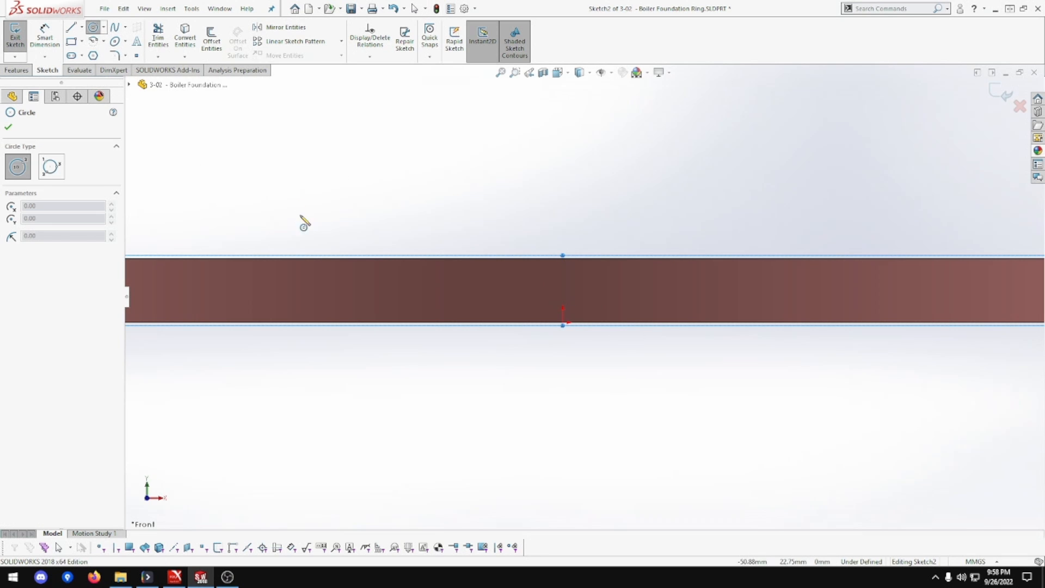
left_click(436, 289)
left_click(452, 306)
left_click(647, 288)
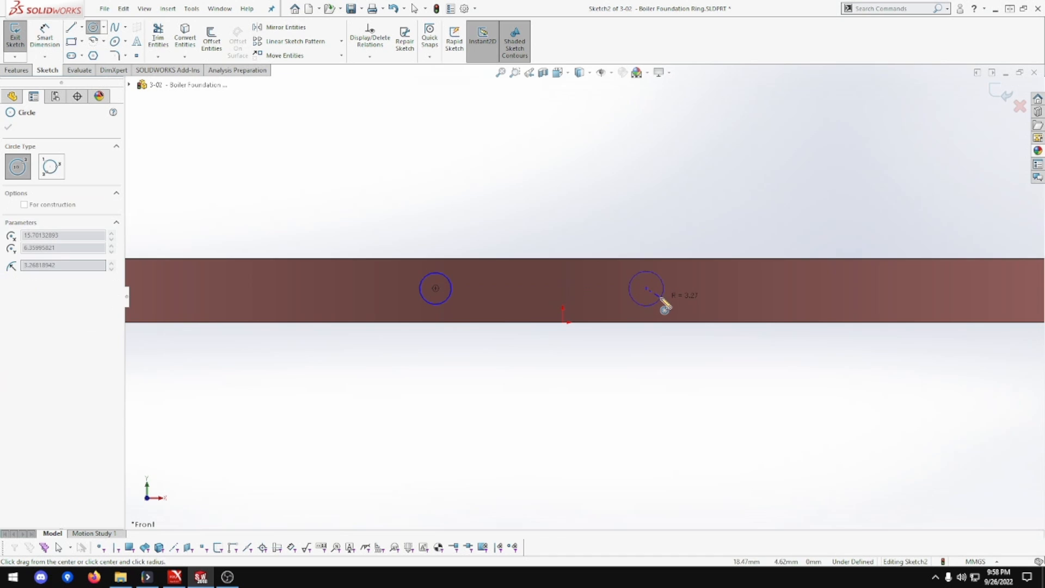
left_click(660, 300)
key("Escape")
Add a horizontal relation between the centre points of the two small circles.
left_click(647, 288)
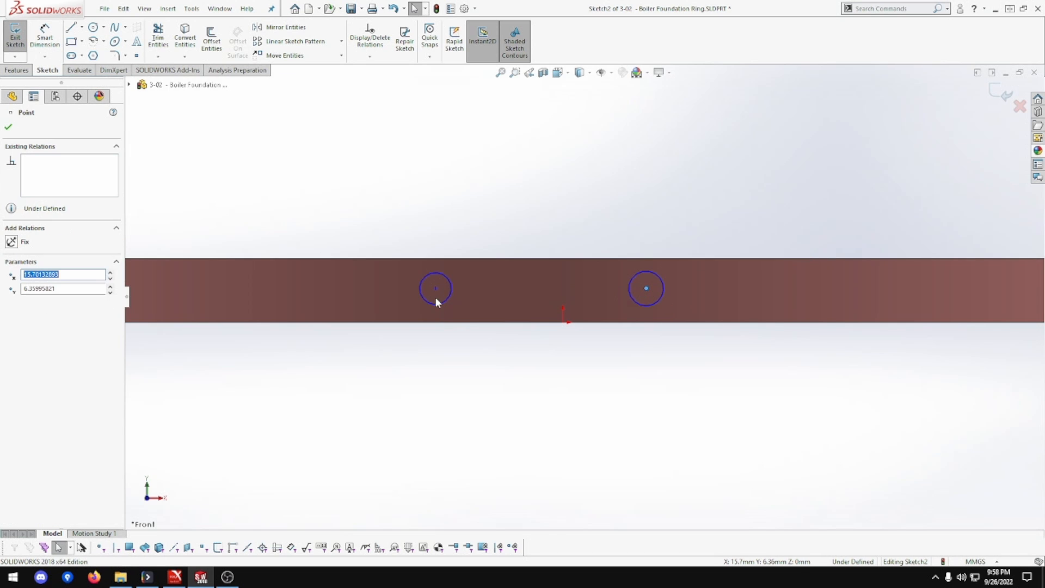
left_click(435, 288, "ctrl")
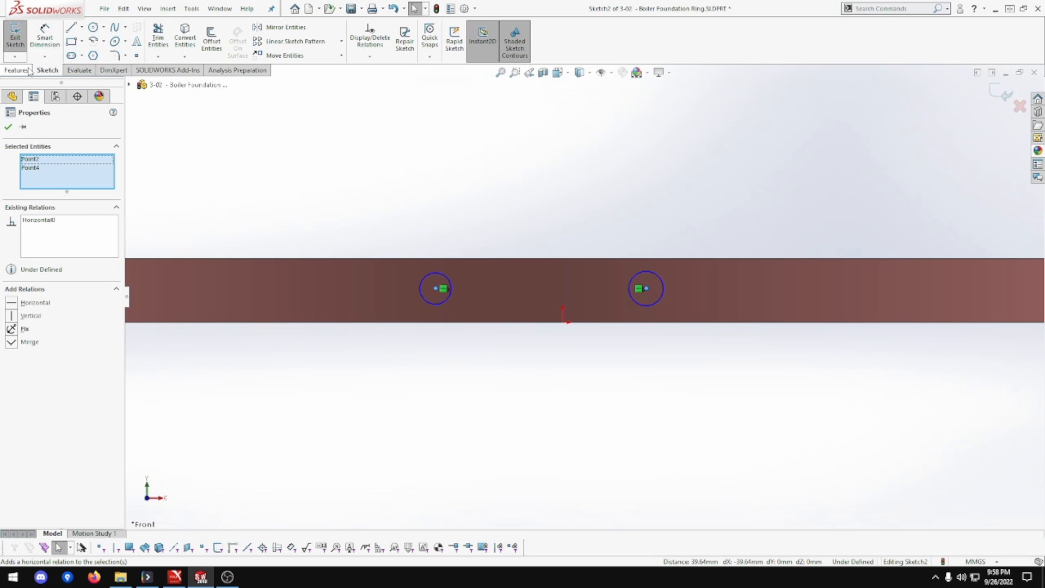
left_click(9, 127)
Dimension both small circles to a diameter of 5 mm.
left_click(44, 49)
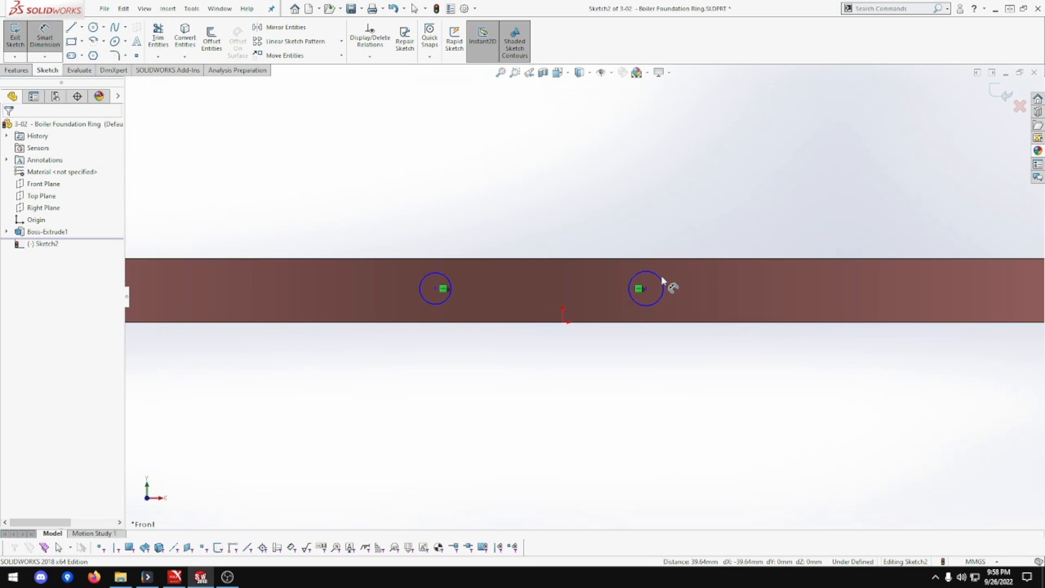
left_click(656, 276)
left_click(741, 198)
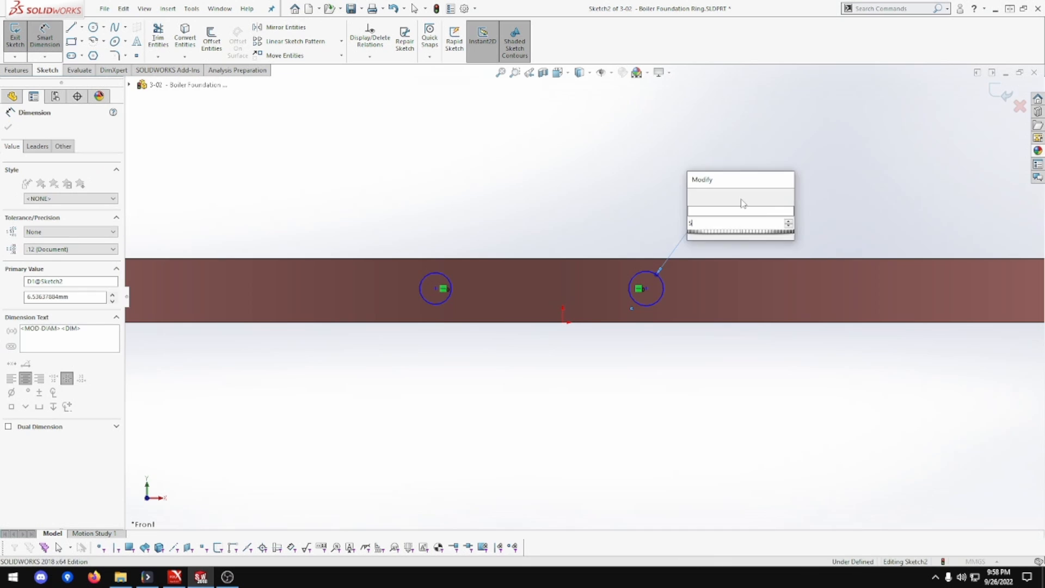
key("Return")
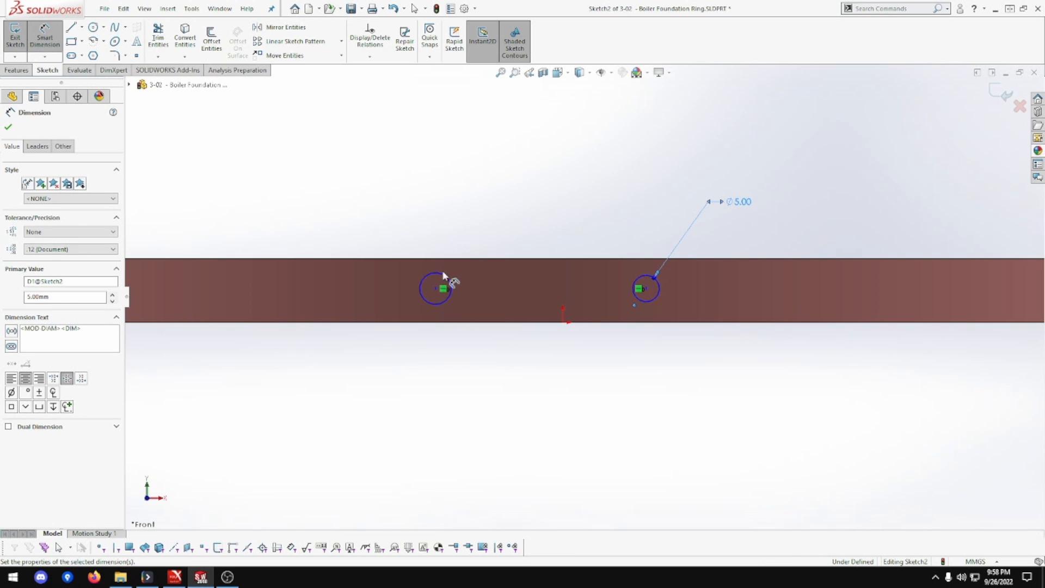
left_click(426, 276)
left_click(338, 205)
key("Return")
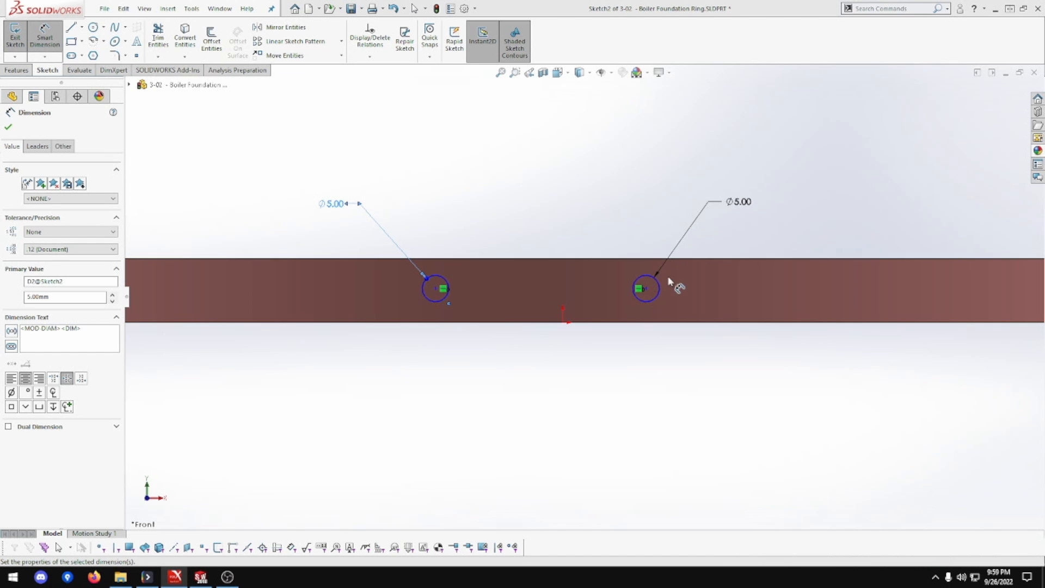
Dimension the right circle's centre 6 mm above the ring's bottom edge.
left_click(647, 291)
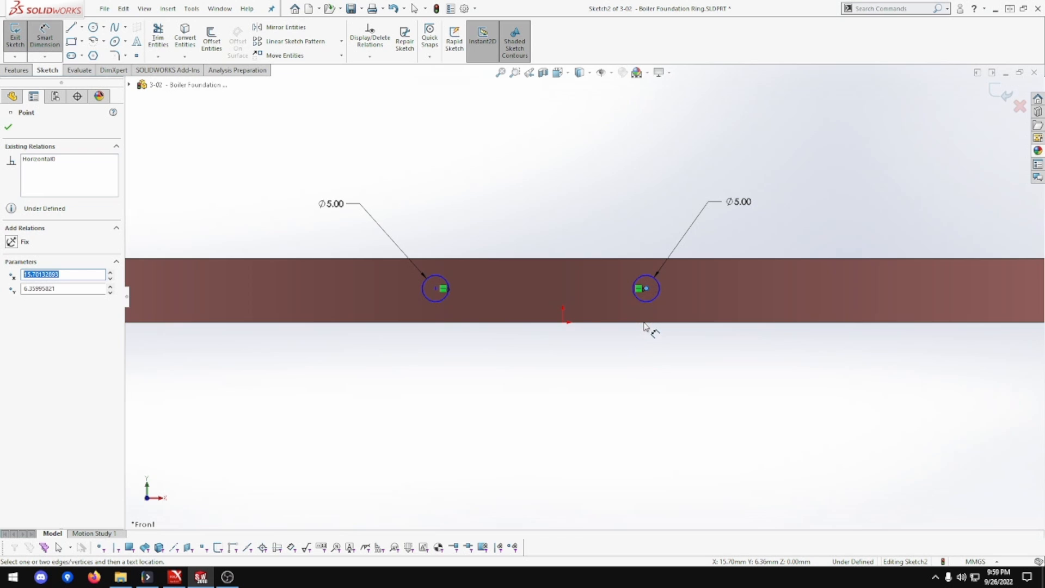
left_click(648, 322)
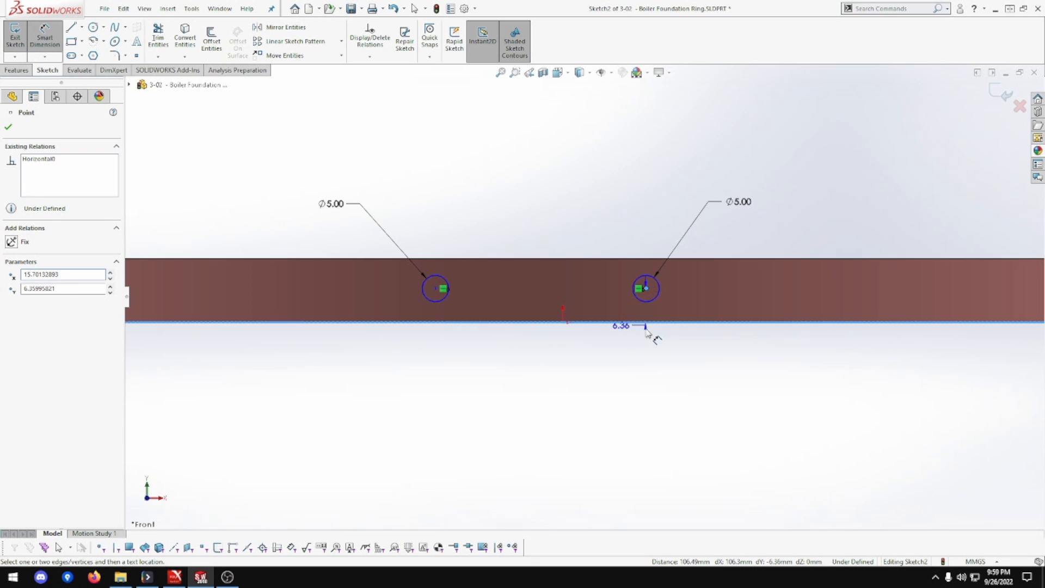
left_click(633, 379)
type("6.00mm")
key("Return")
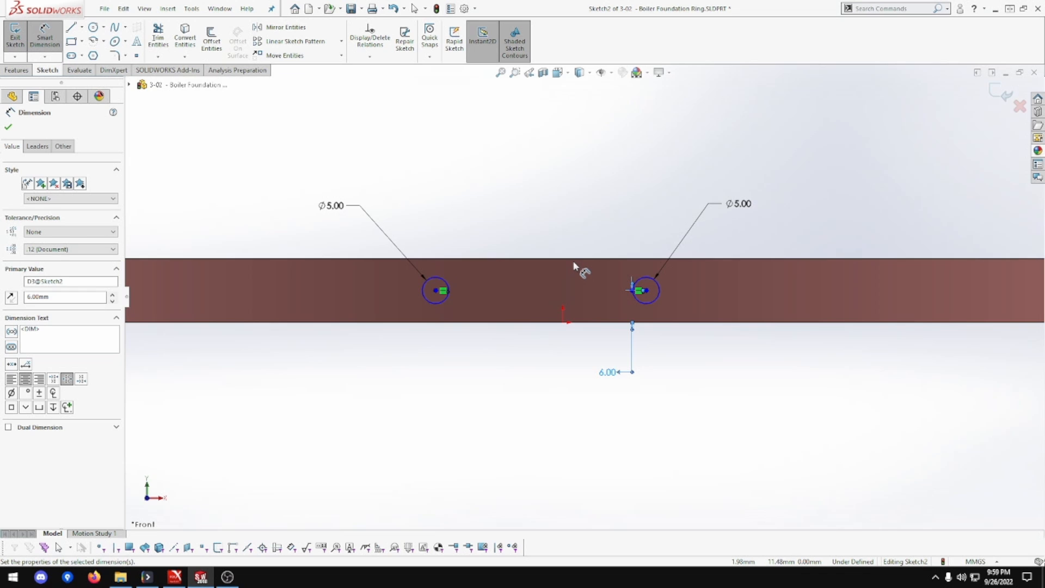
Try a driven dimension from the left circle's centre to the ring's bottom edge, and delete it.
scroll(560, 345, "up", 3)
scroll(553, 340, "down", 3)
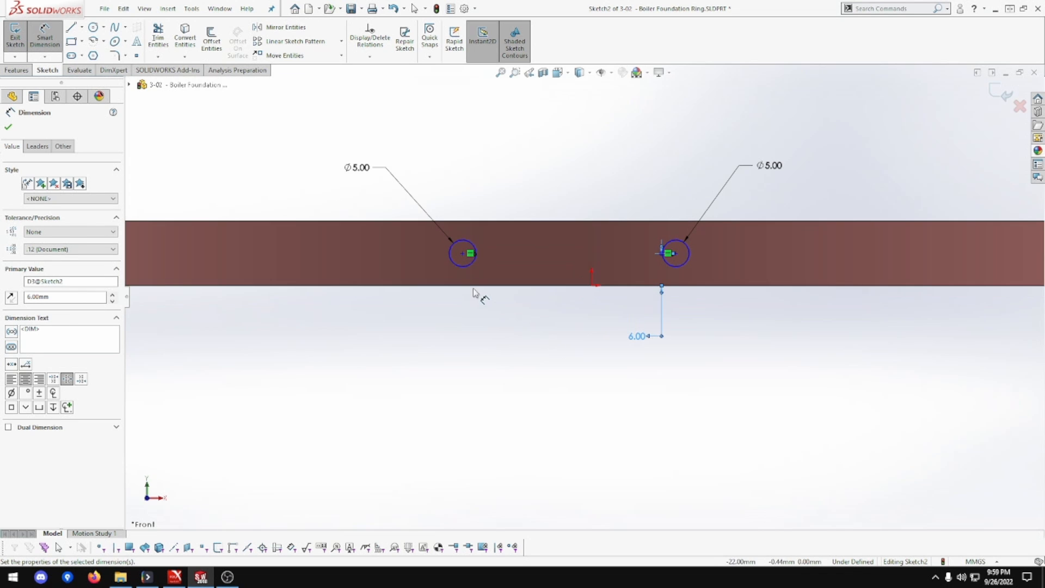
left_click(462, 253)
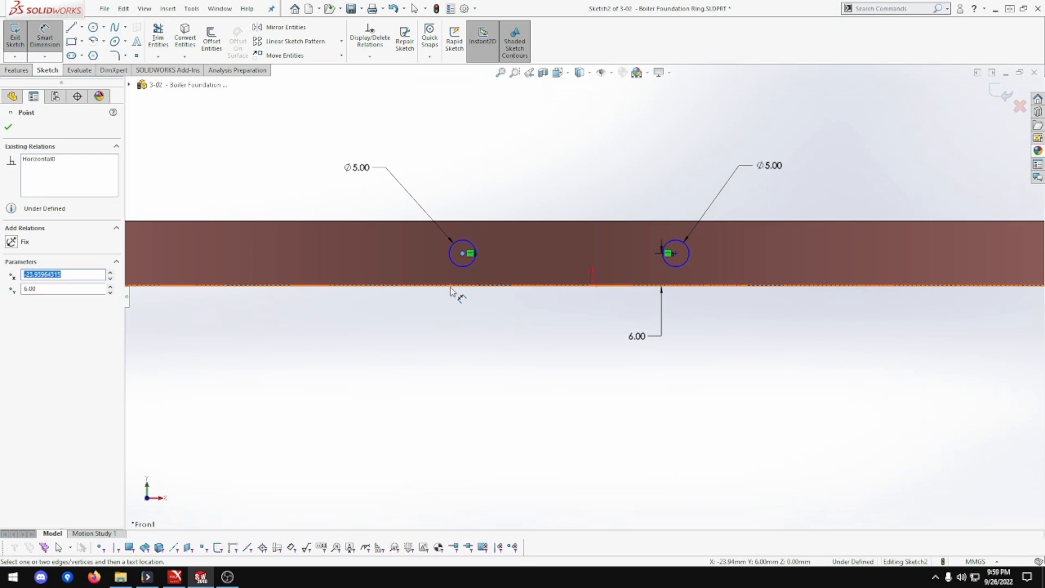
left_click(450, 287)
left_click(427, 345)
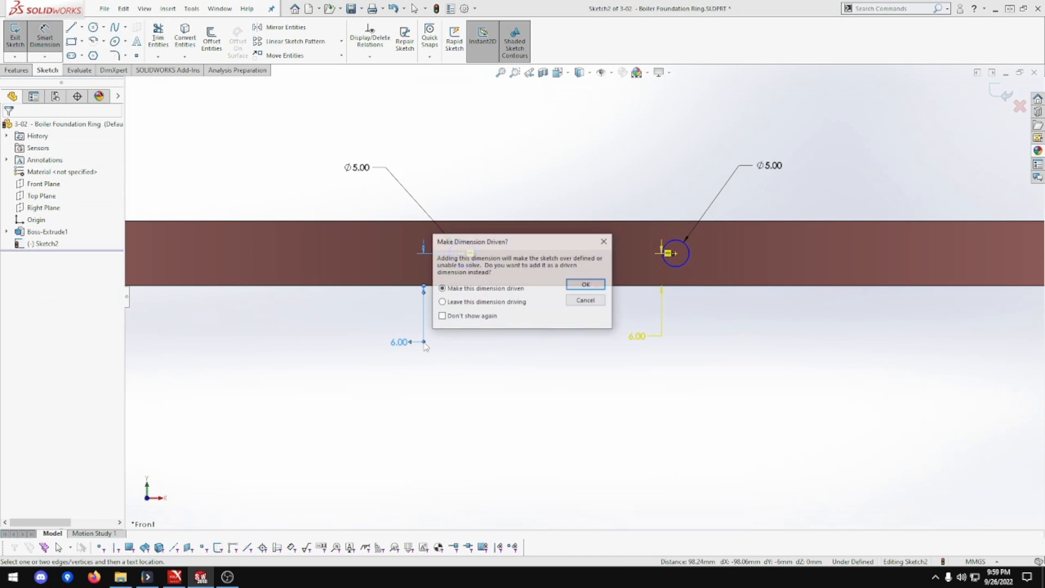
left_click(590, 283)
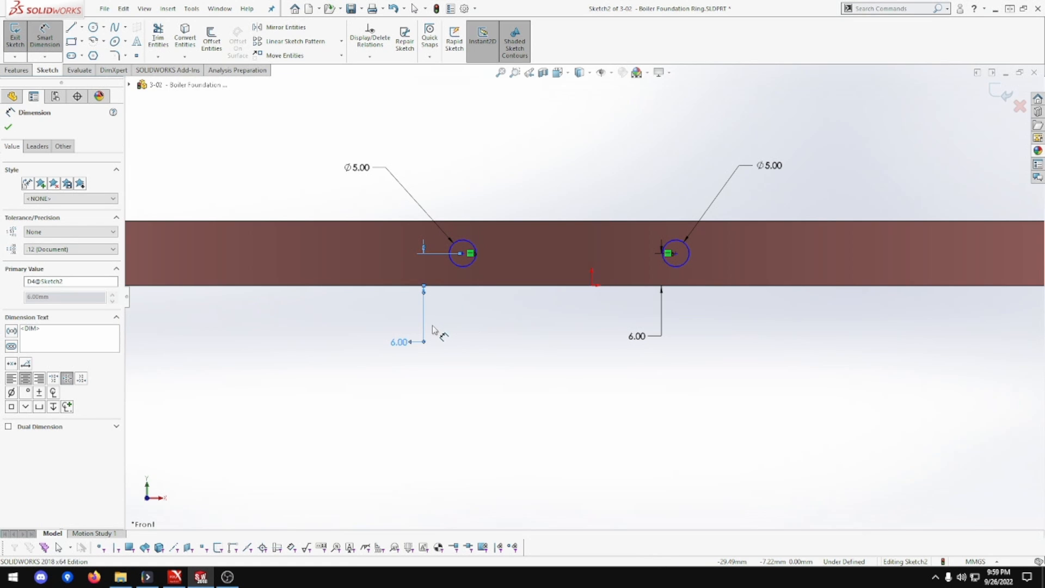
key("Delete")
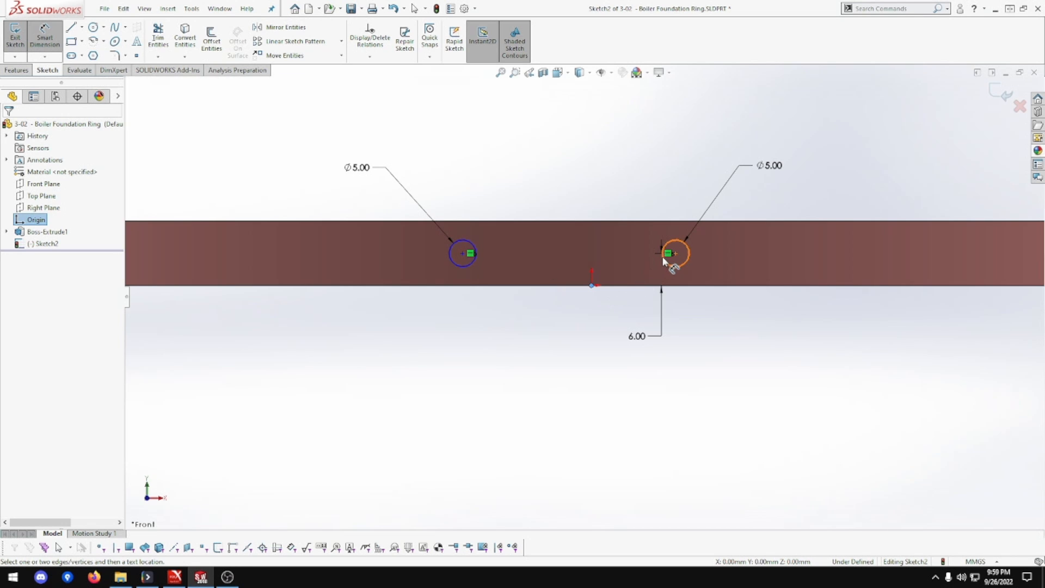
Dimension the centres of both 5 mm circles 19 mm horizontally from the origin, one on each side.
left_click(673, 253)
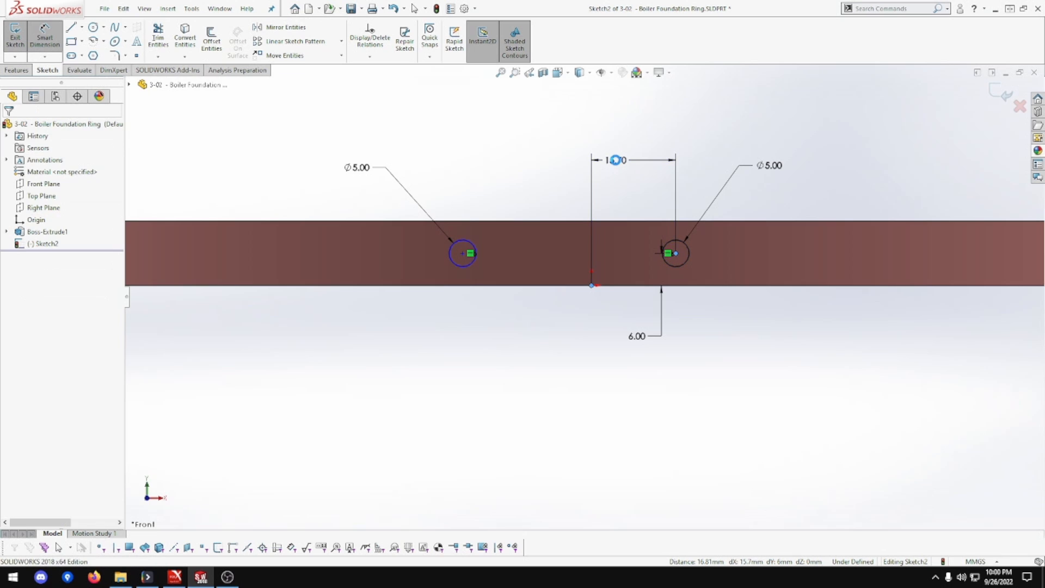
left_click(617, 163)
type("19")
key("Return")
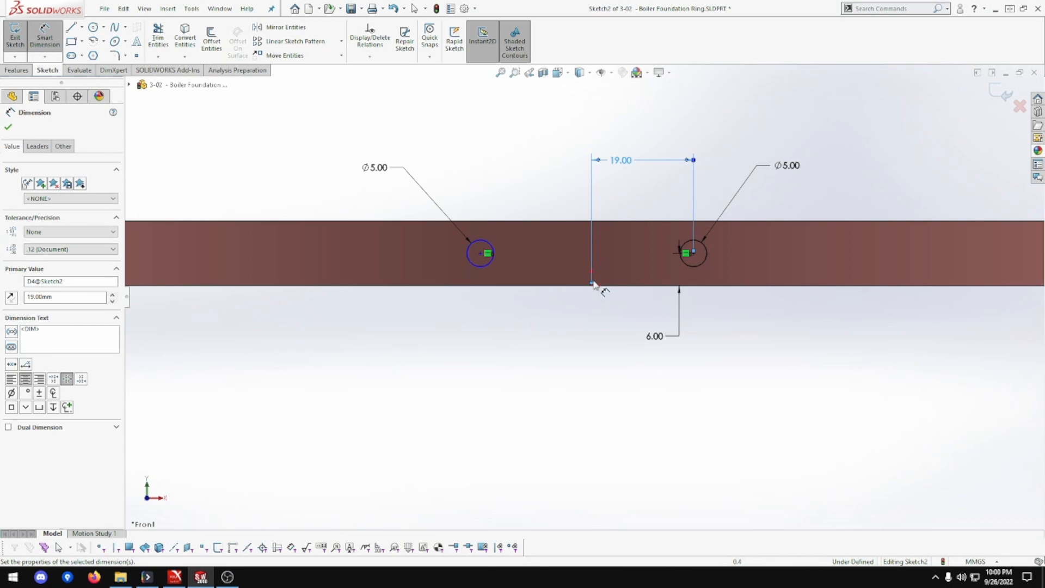
left_click(480, 253)
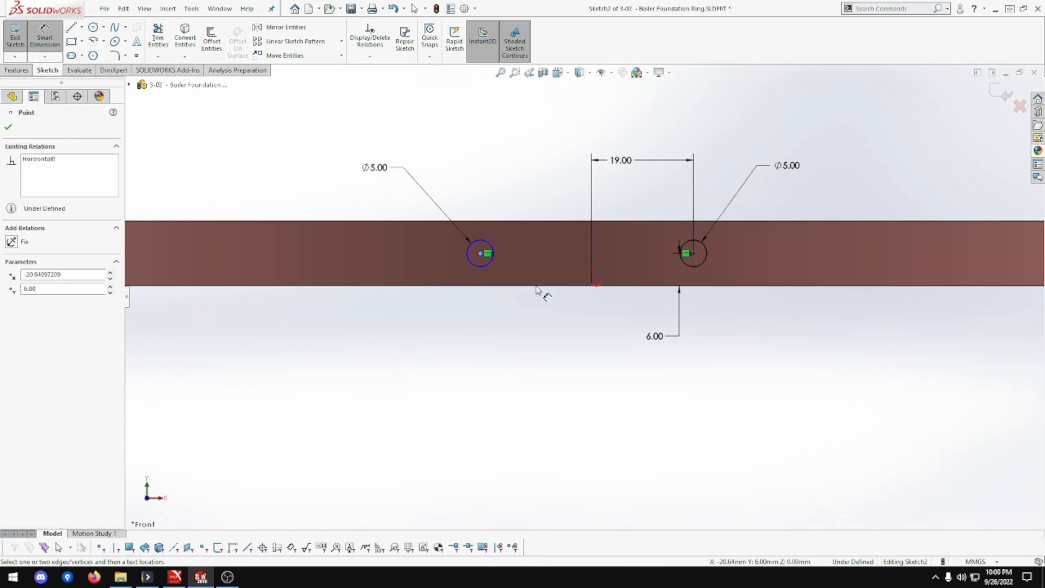
left_click(593, 285)
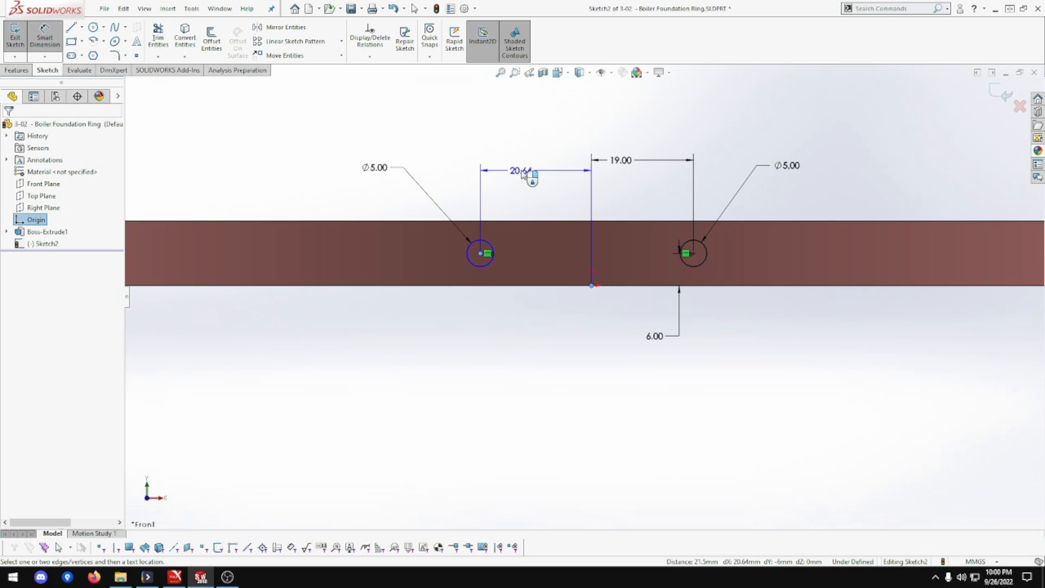
left_click(525, 175)
type("19")
key("Return")
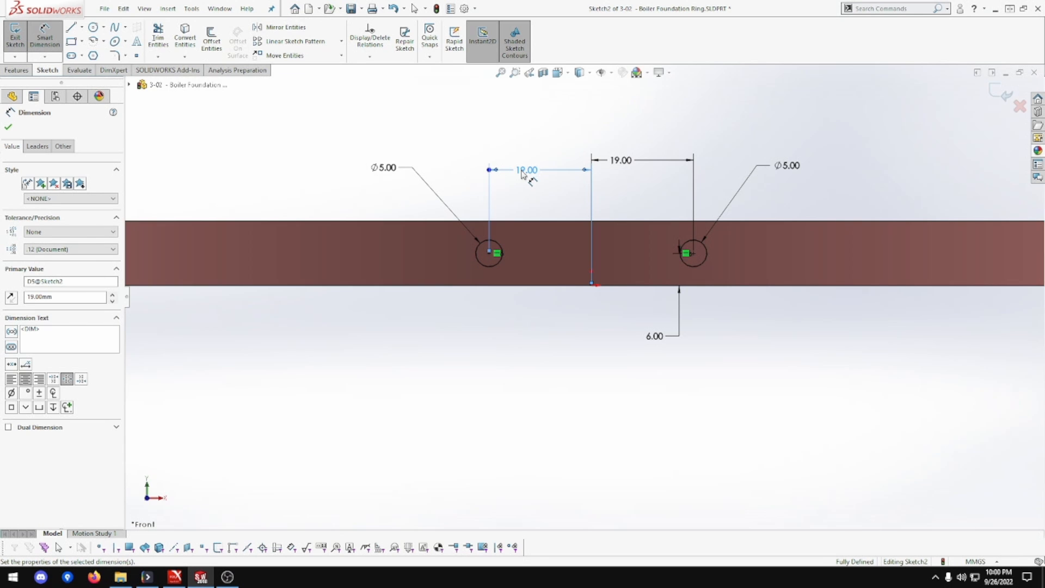
Extrude-cut the two 5 mm circles with Through All, reversing the direction so they pierce the ring's front wall.
middle_click_drag(525, 189, 514, 211)
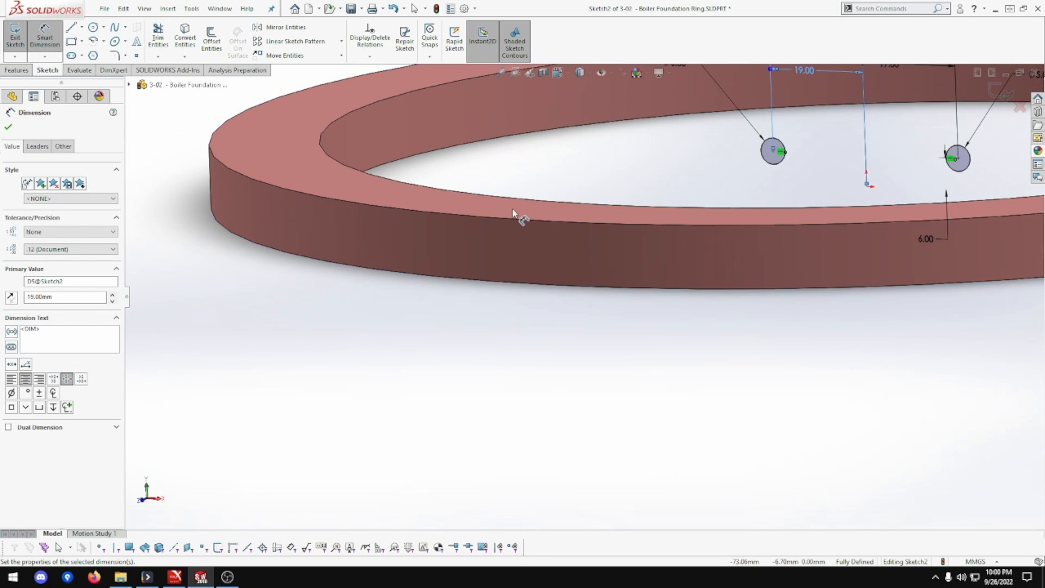
scroll(514, 211, "up", 3)
left_click(12, 71)
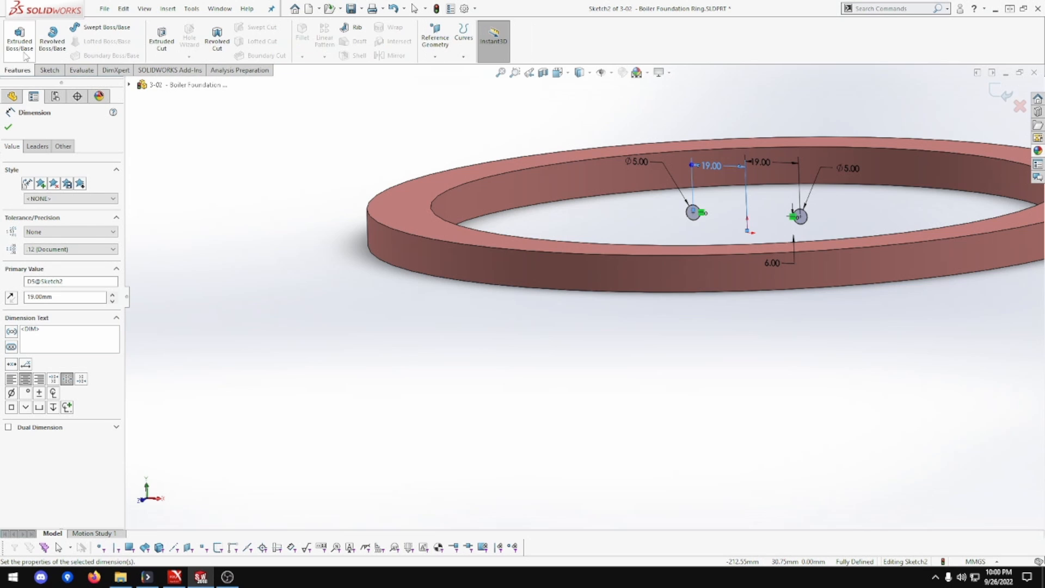
left_click(161, 38)
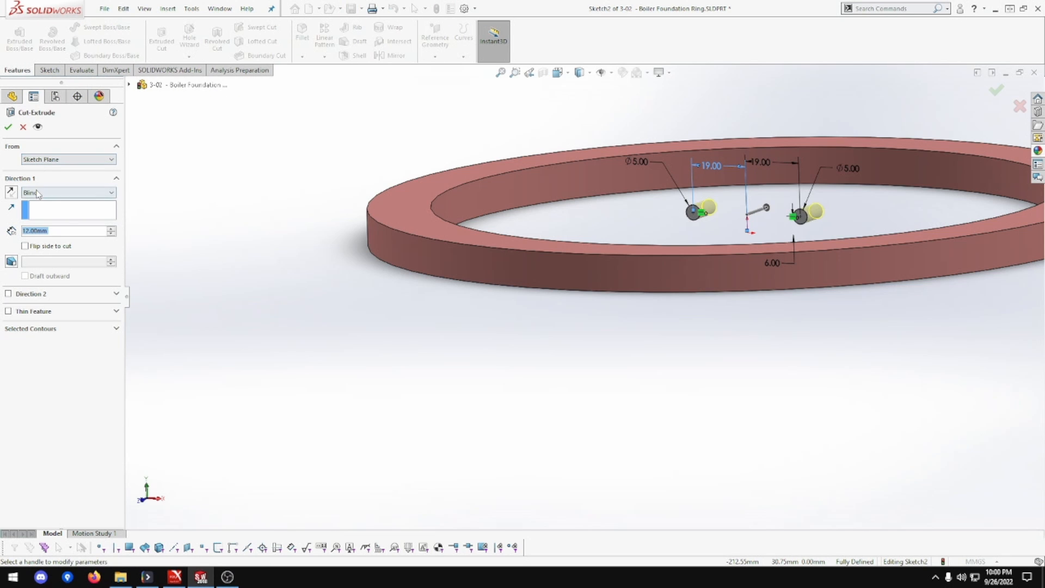
left_click(38, 193)
left_click(39, 209)
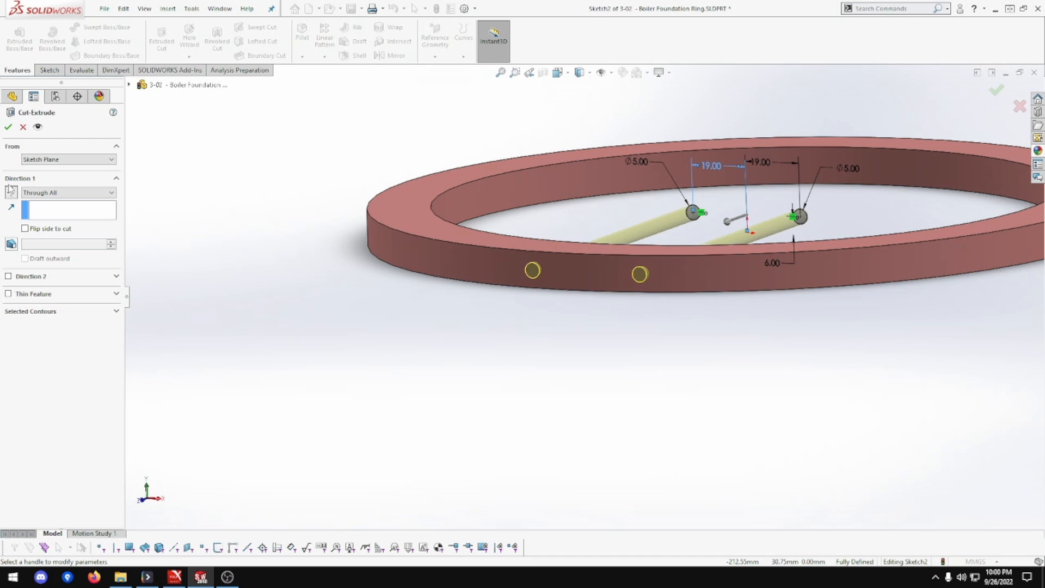
left_click(7, 128)
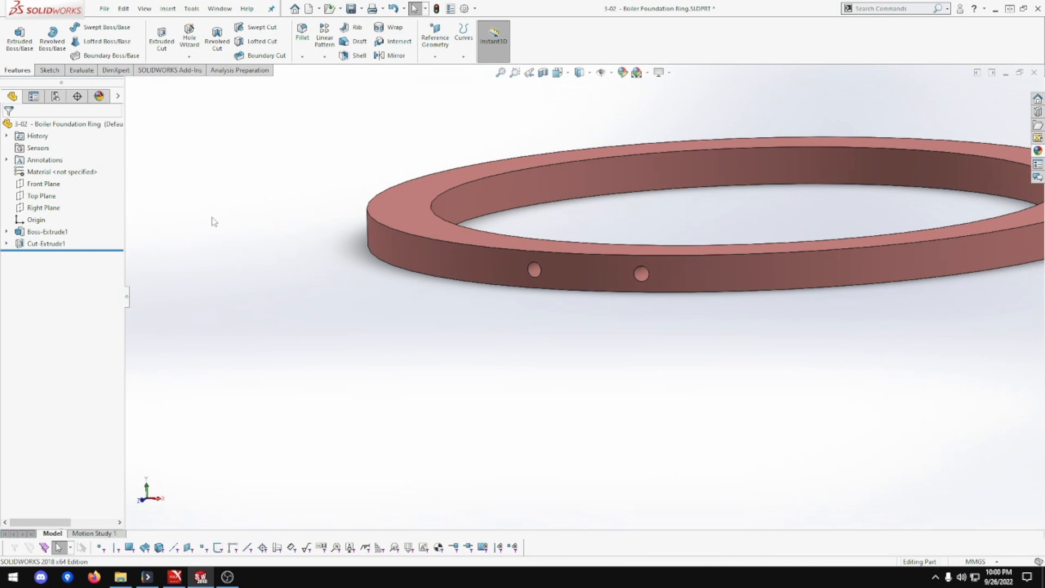
Orient the view normal to the Front Plane and start a new sketch on that plane.
right_click(48, 196)
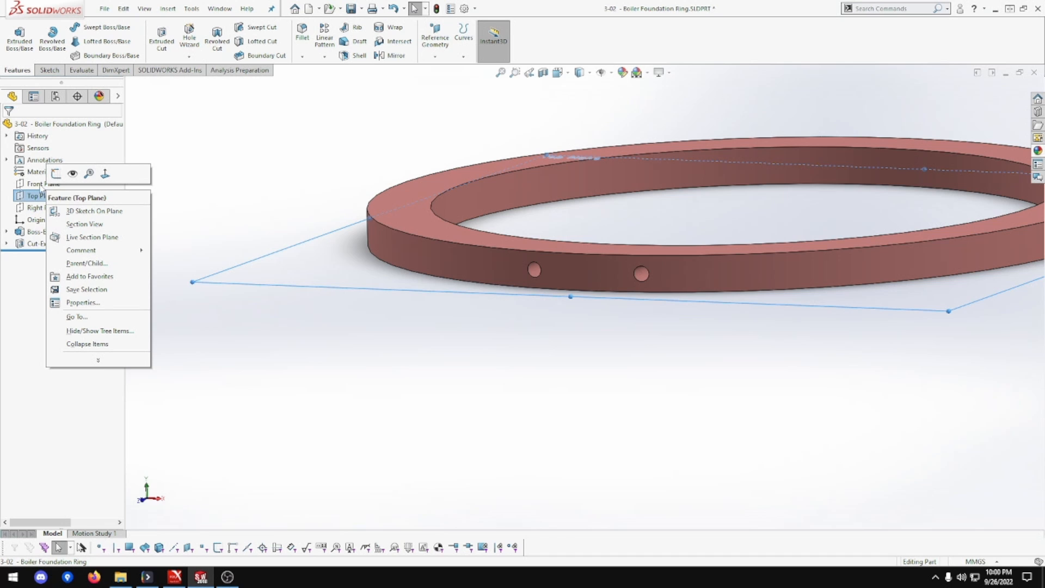
right_click(40, 185)
left_click(98, 168)
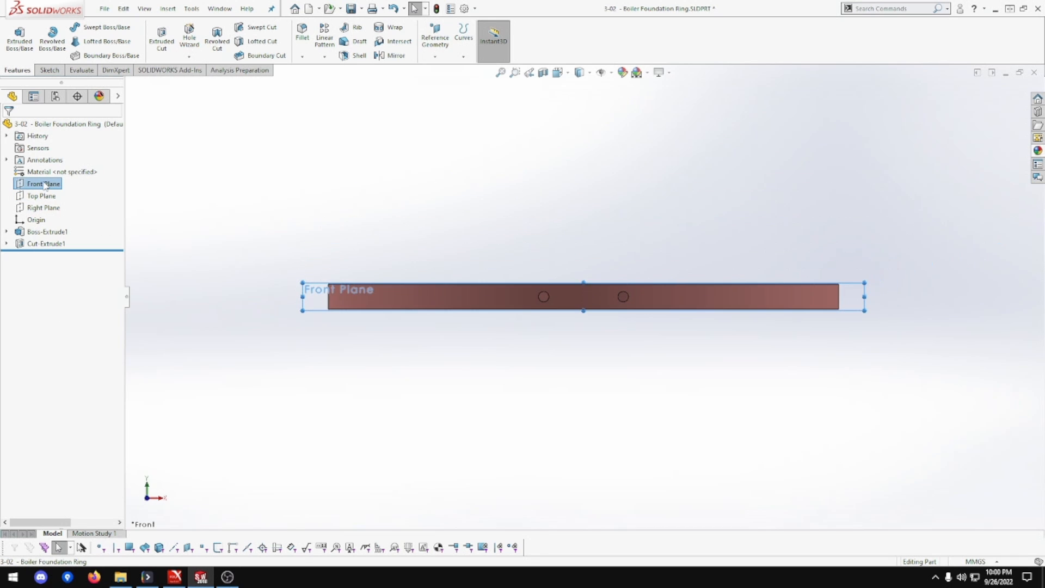
right_click(44, 185)
left_click(52, 166)
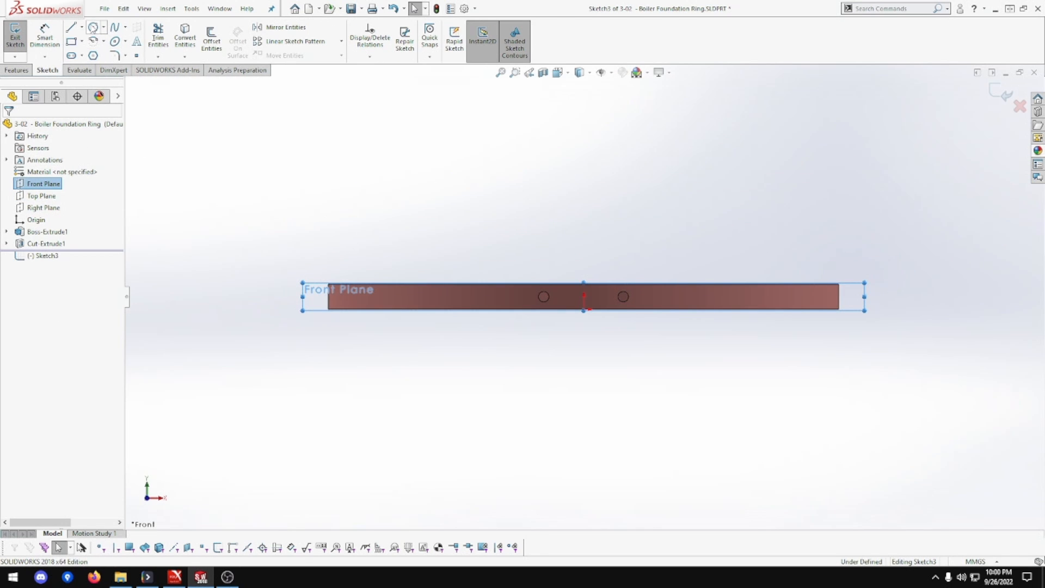
Sketch two circles outward of the existing holes, the right one about 9.3 mm and the left one about 9.9 mm in diameter.
scroll(599, 299, "down", 4)
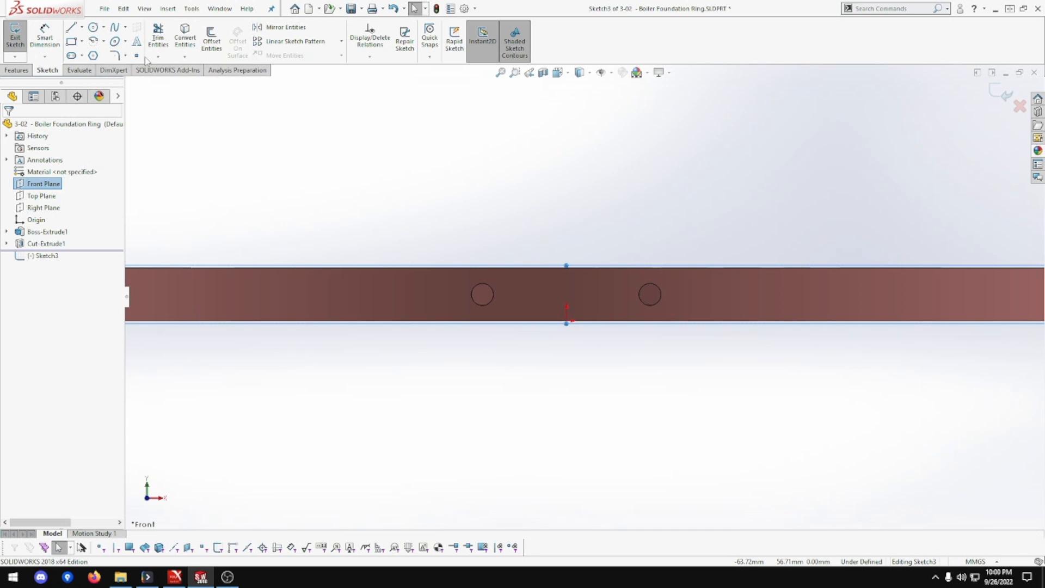
left_click(93, 29)
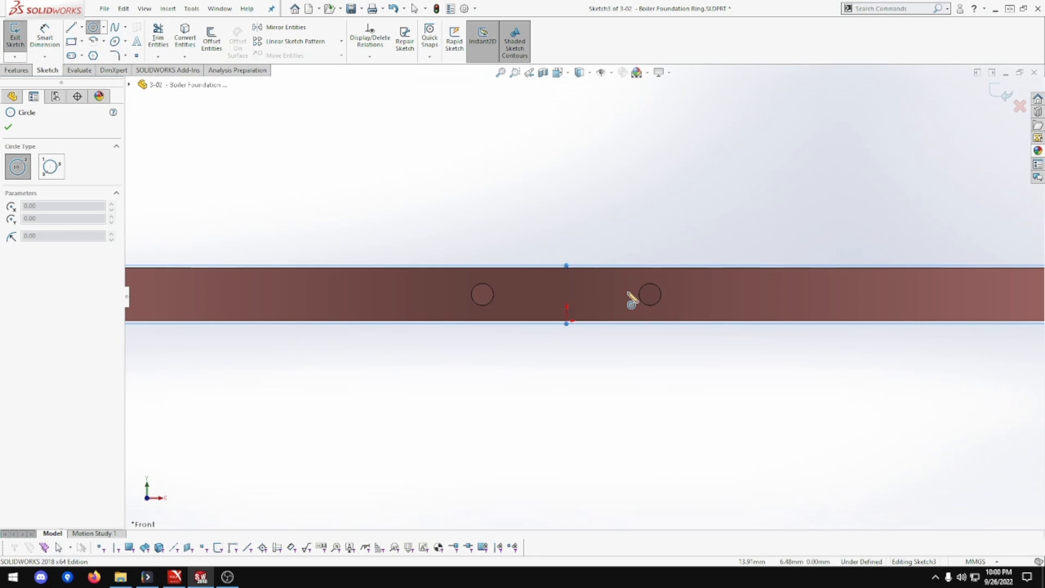
left_click_drag(677, 295, 698, 295)
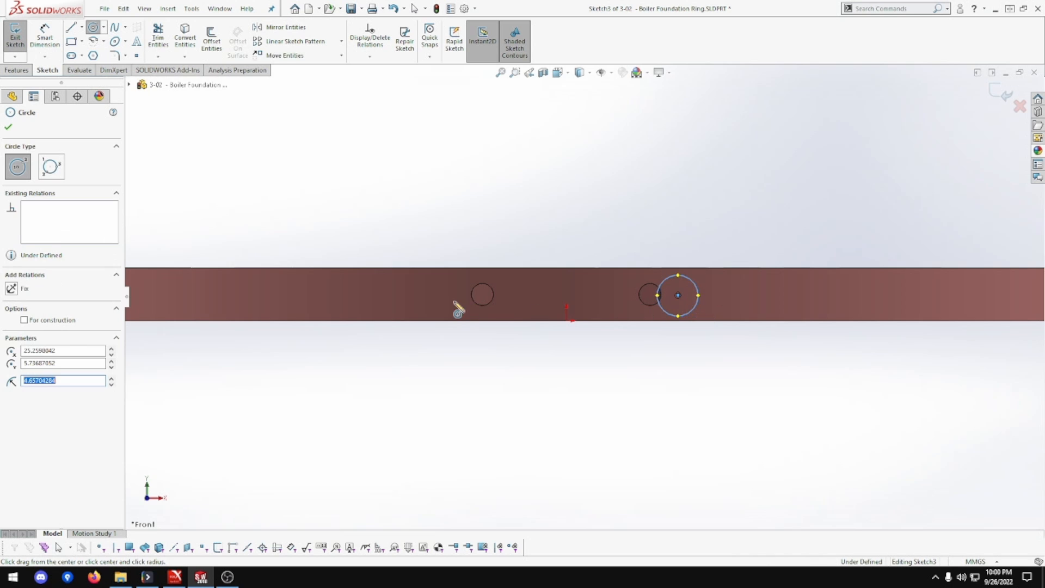
left_click_drag(436, 296, 421, 311)
key("Escape")
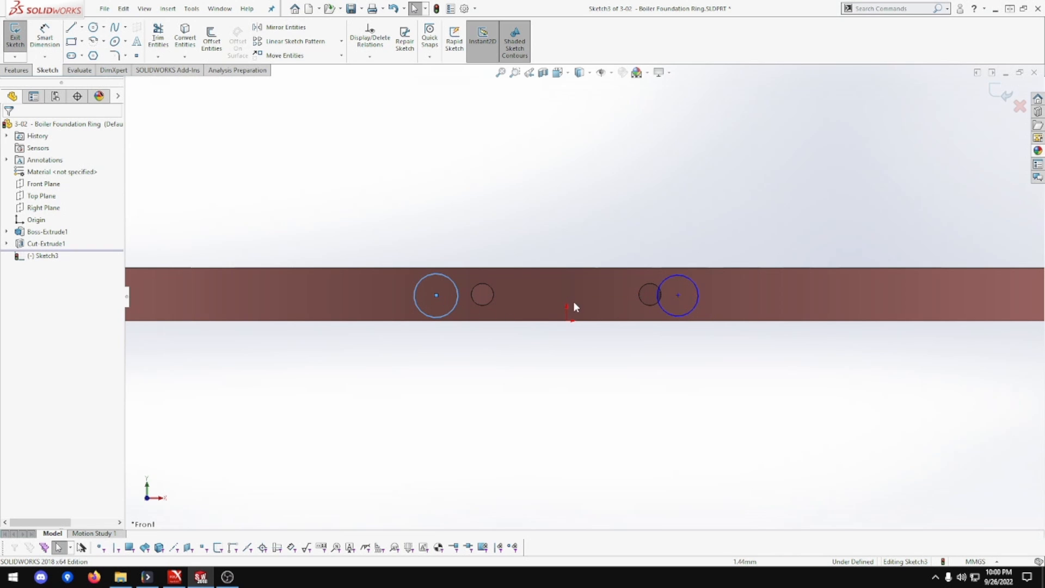
Add a horizontal relation between the centre points of the two new circles.
left_click(678, 296, "ctrl")
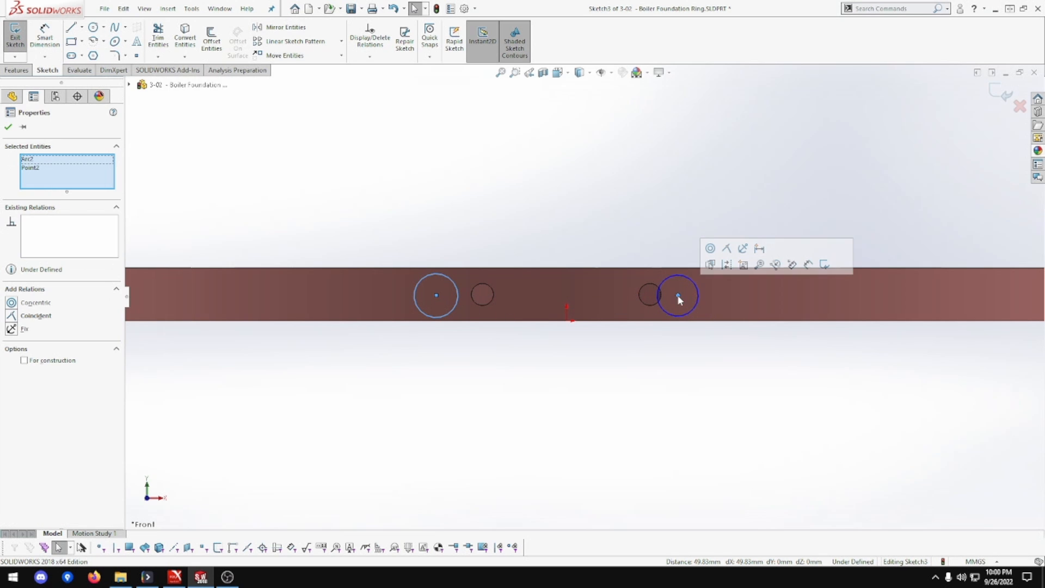
key("Escape")
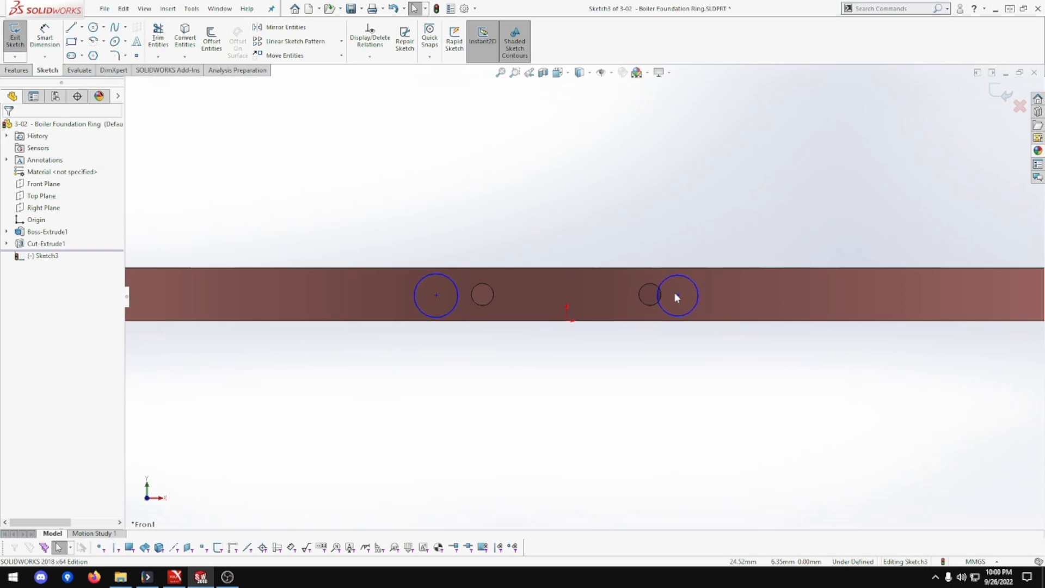
left_click(678, 296)
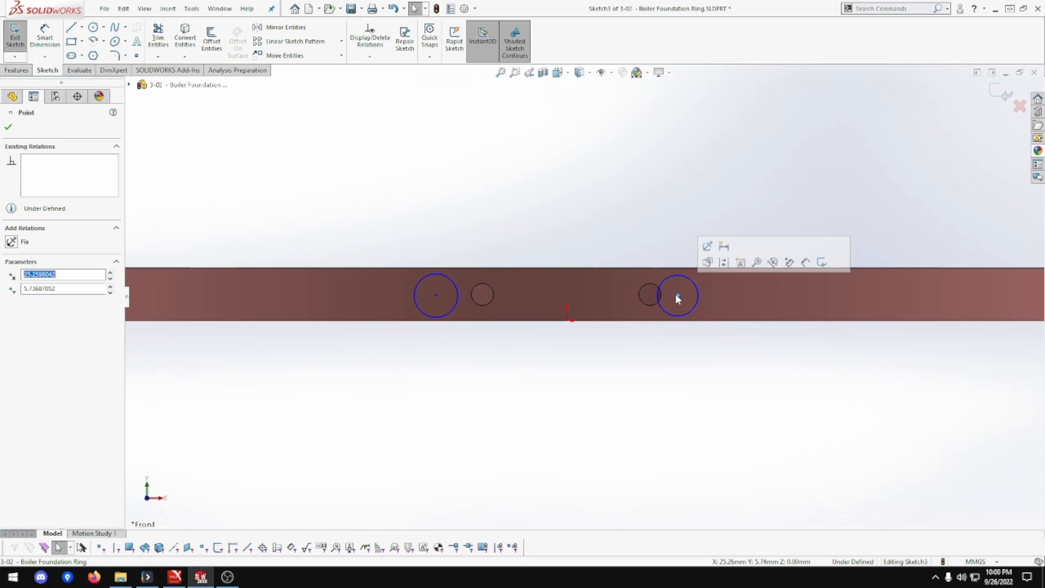
left_click(437, 296, "ctrl")
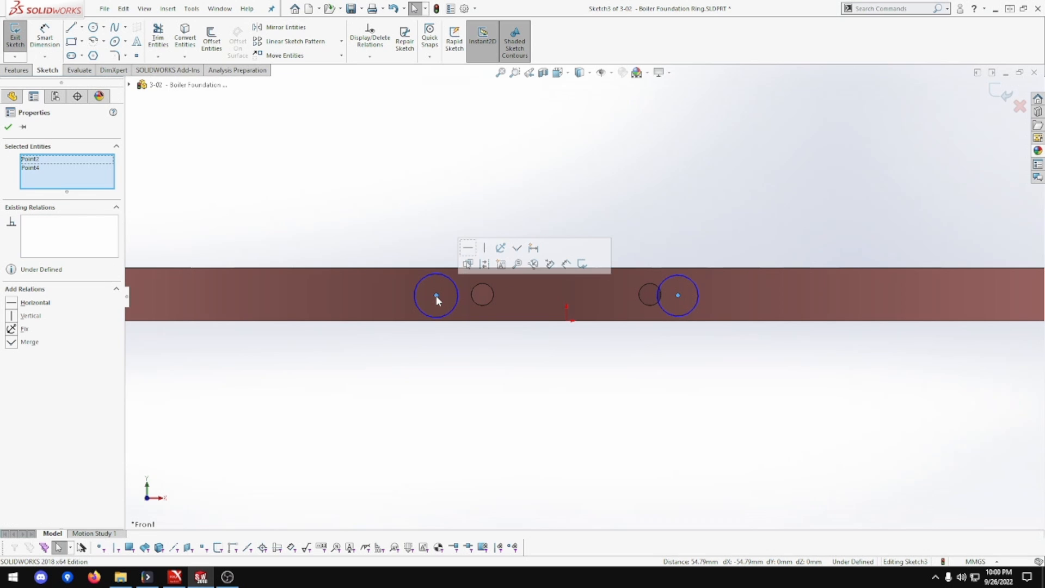
left_click(467, 248)
key("Escape")
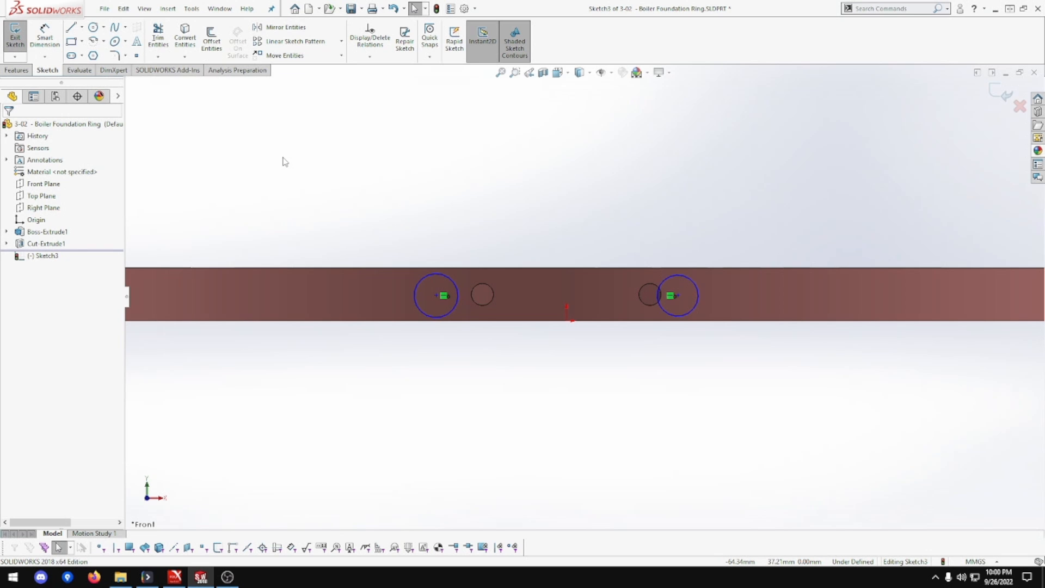
Dimension the new right circle's centre 6 mm above the ring's bottom edge.
left_click(46, 37)
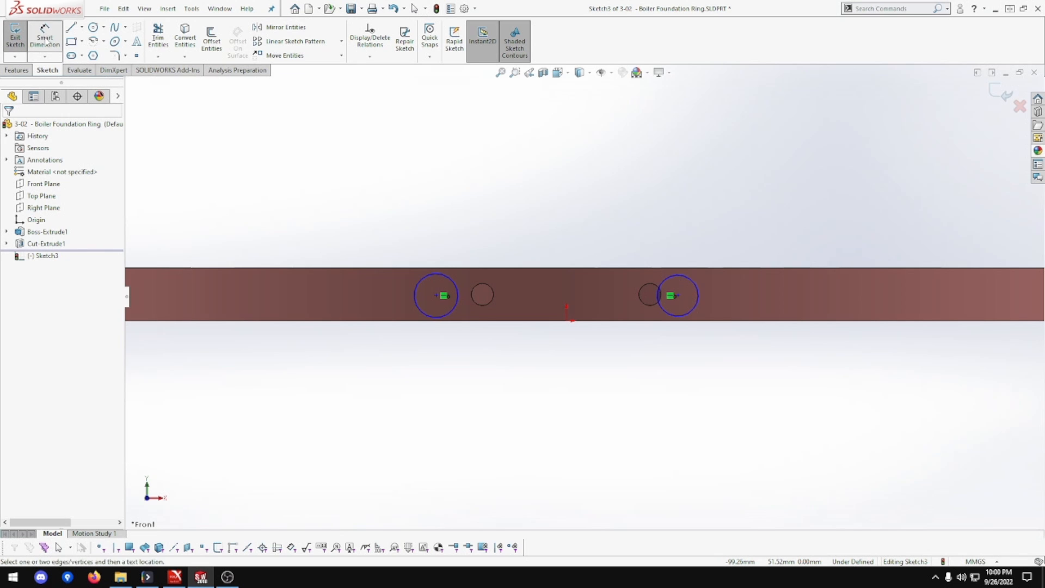
left_click(672, 297)
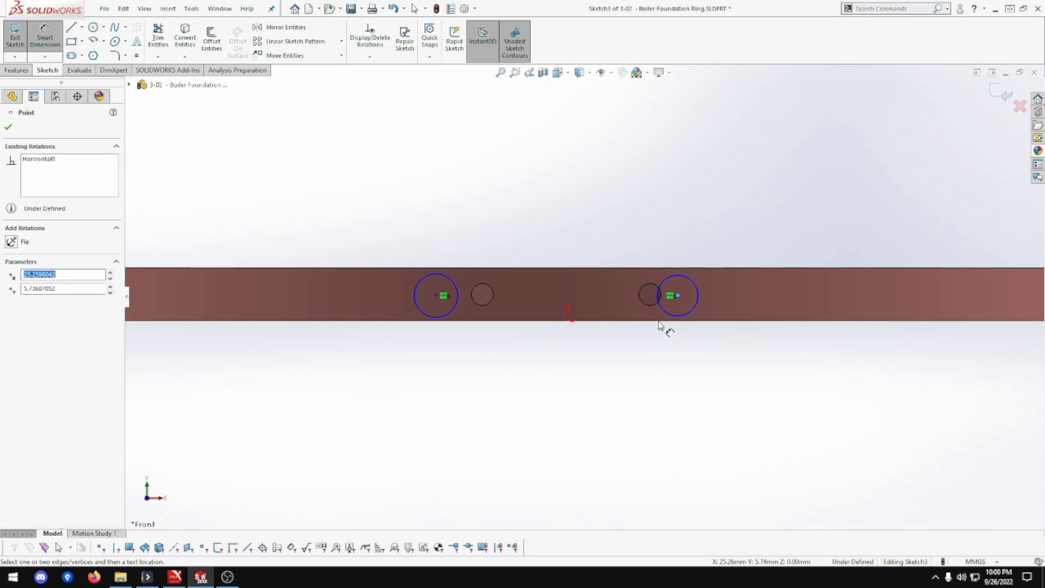
left_click(664, 363)
type("6")
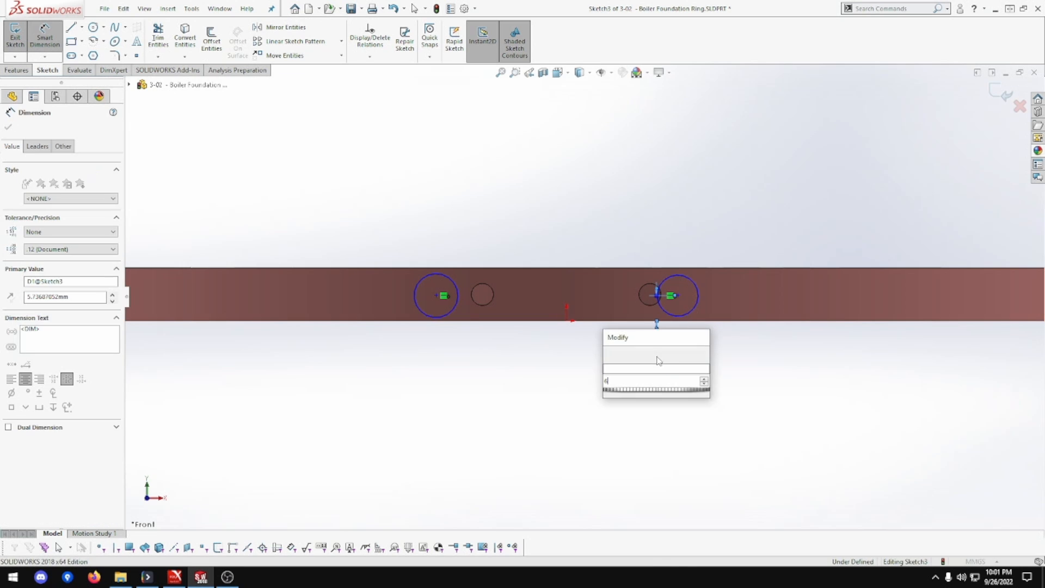
key("Return")
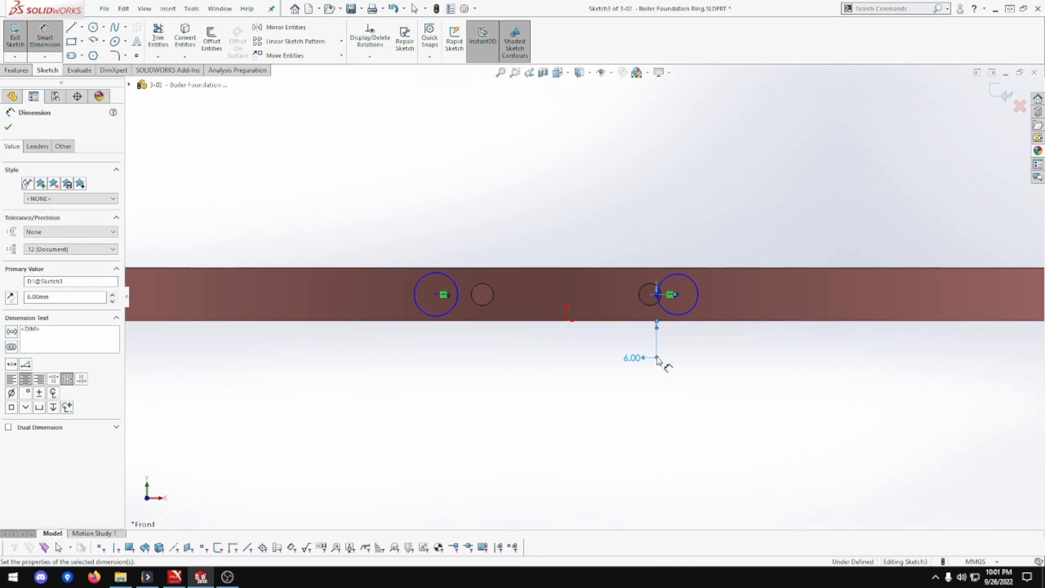
Dimension the centres of both new circles 16 mm horizontally from the origin, one on each side.
left_click(567, 321)
left_click(678, 295)
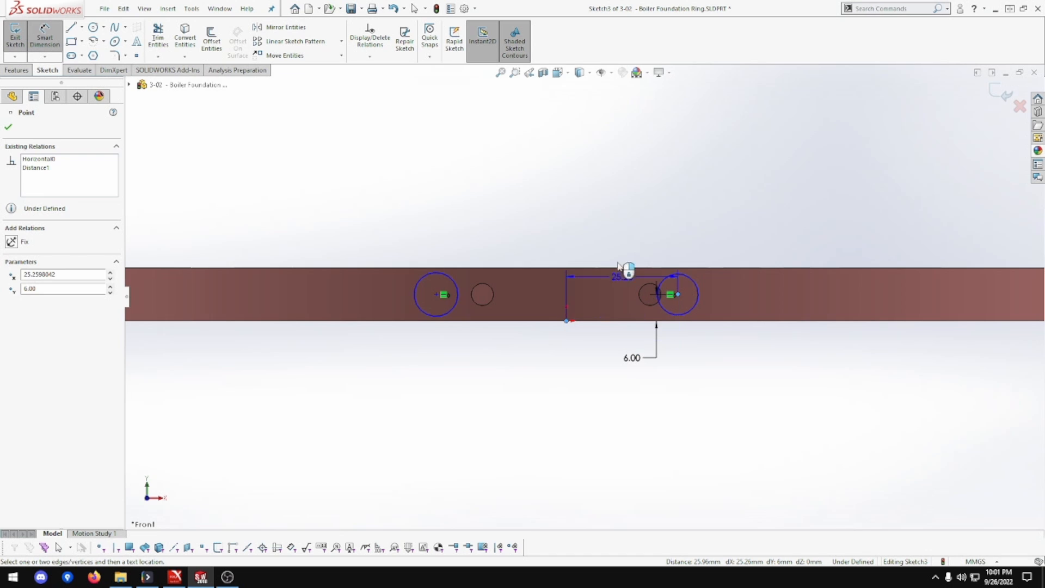
left_click(612, 233)
type("16")
key("Return")
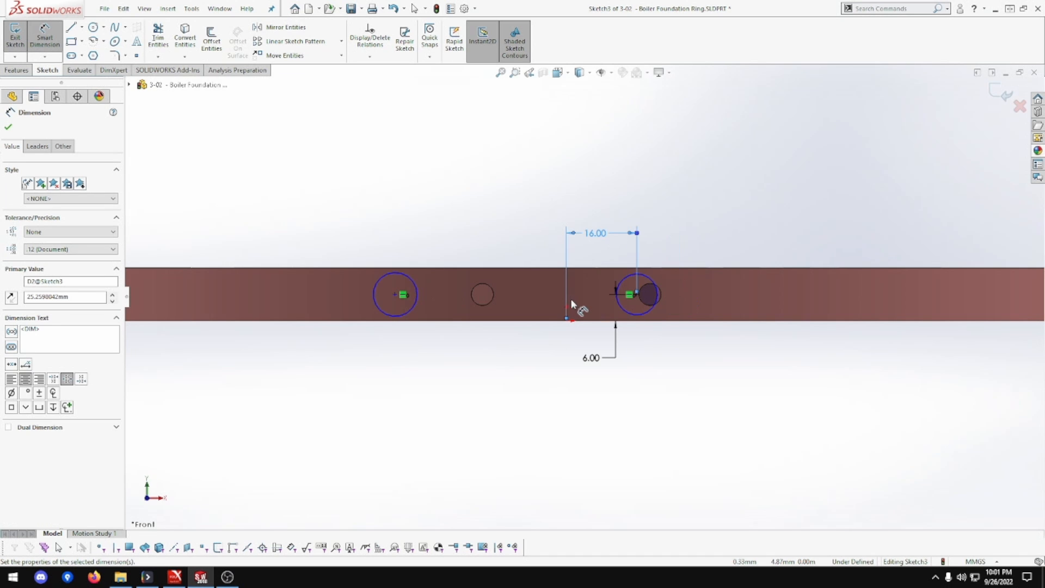
left_click(567, 321)
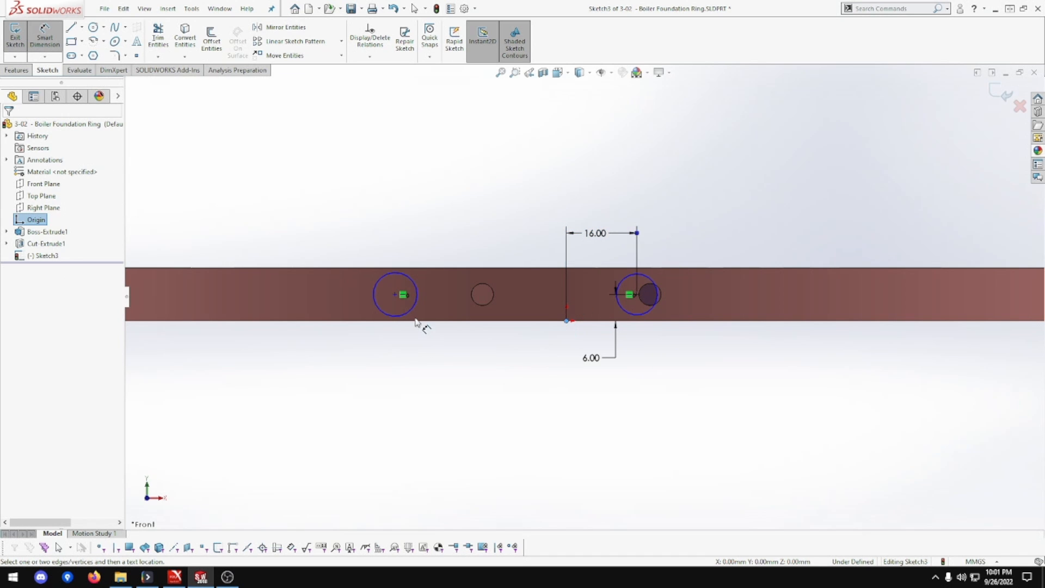
left_click(395, 294)
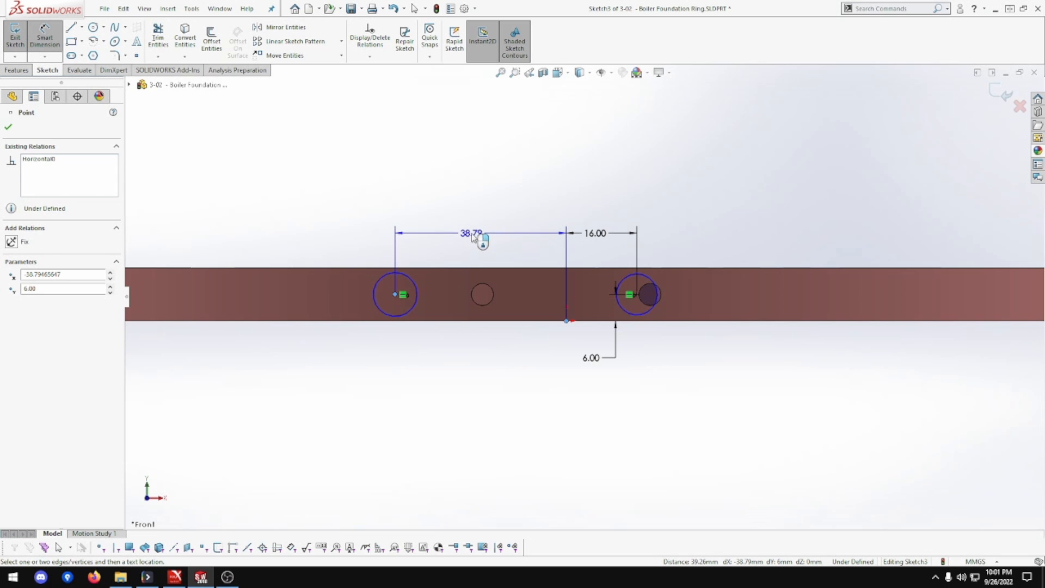
left_click(473, 235)
type("16")
key("Return")
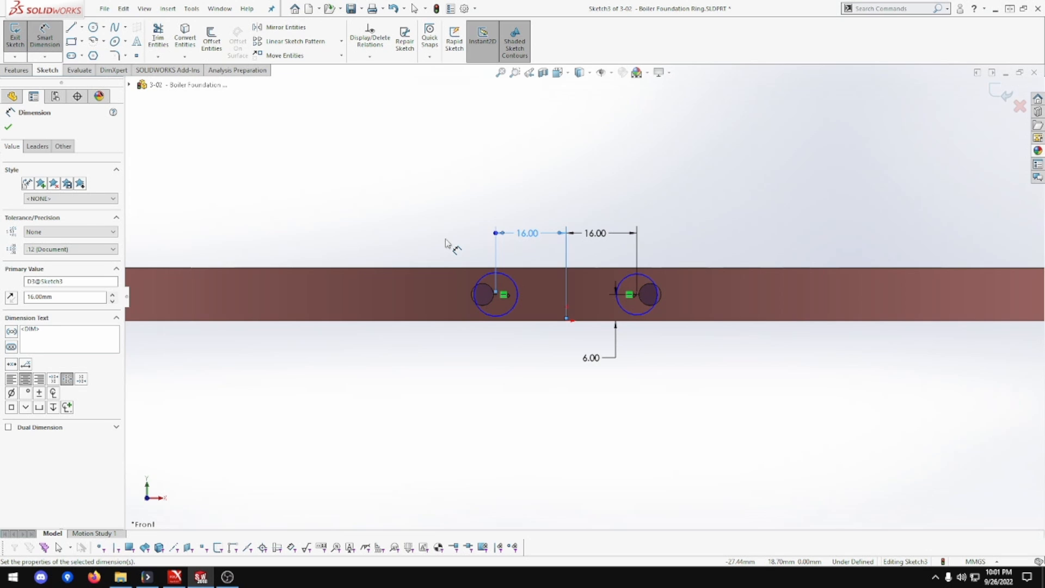
Dimension both sketched circles, left and right, to a diameter of 6 mm.
left_click(515, 312)
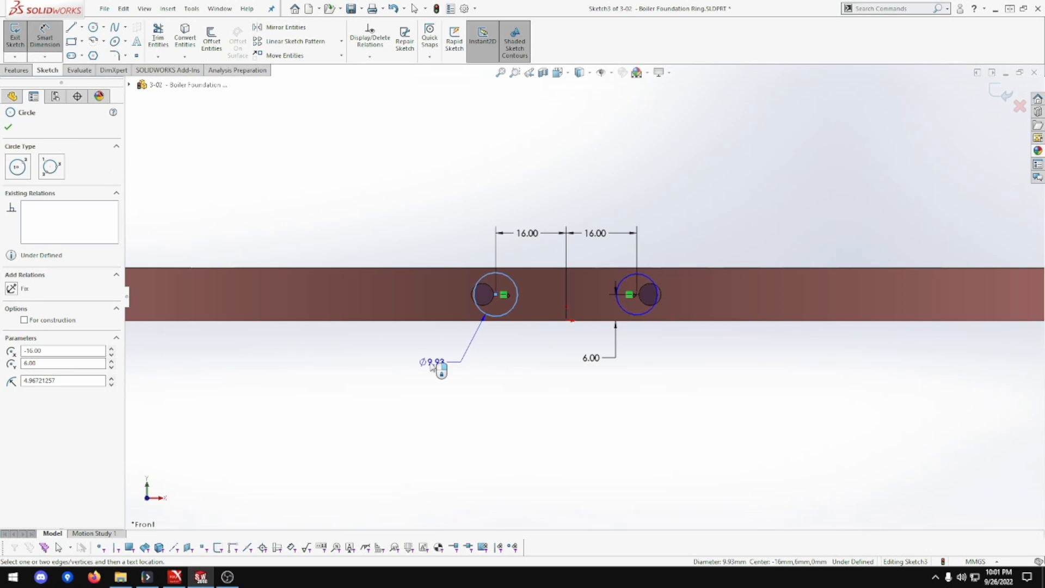
left_click(422, 370)
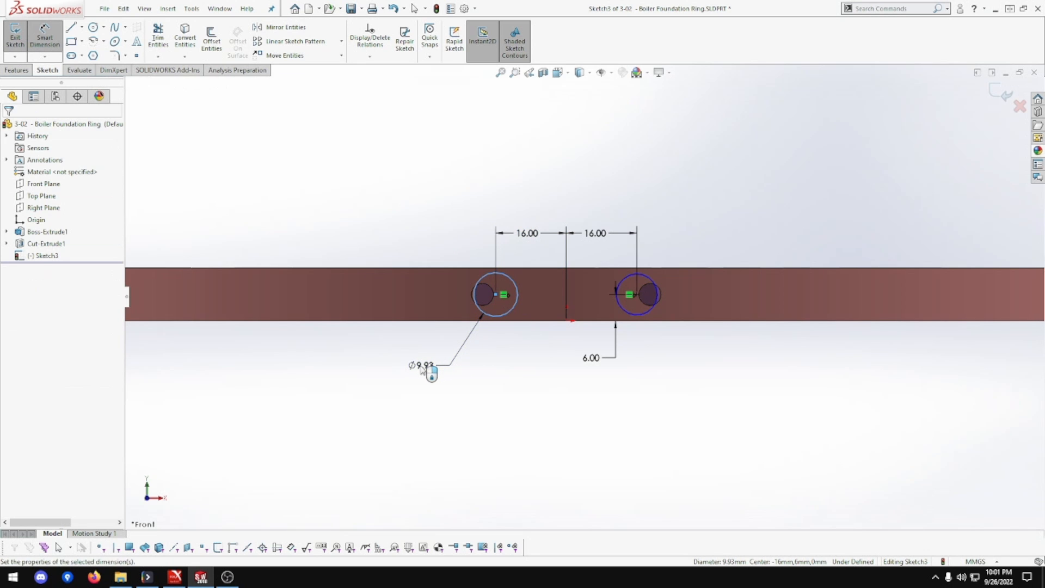
type("6")
key("Return")
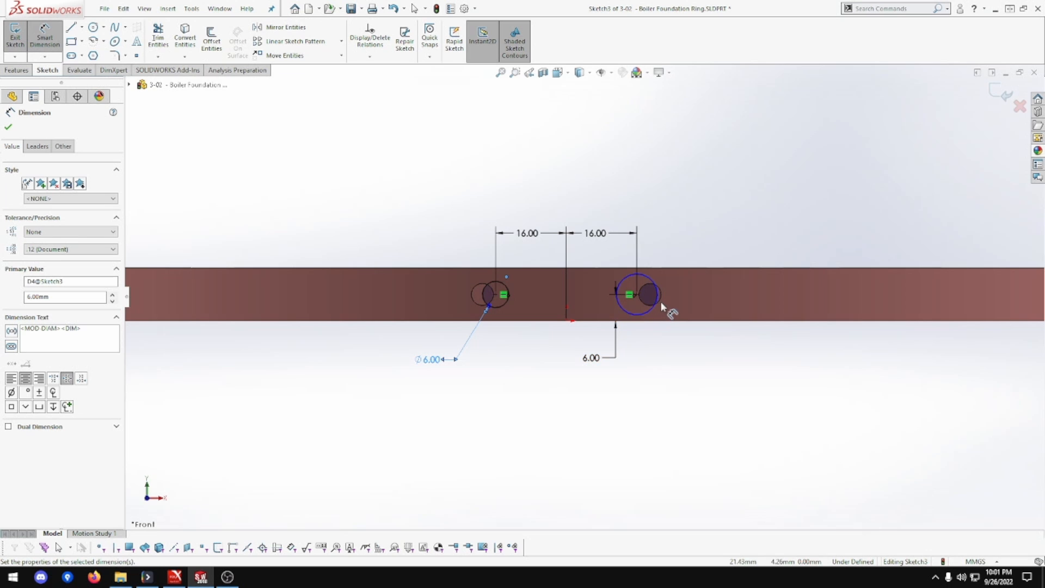
left_click(648, 315)
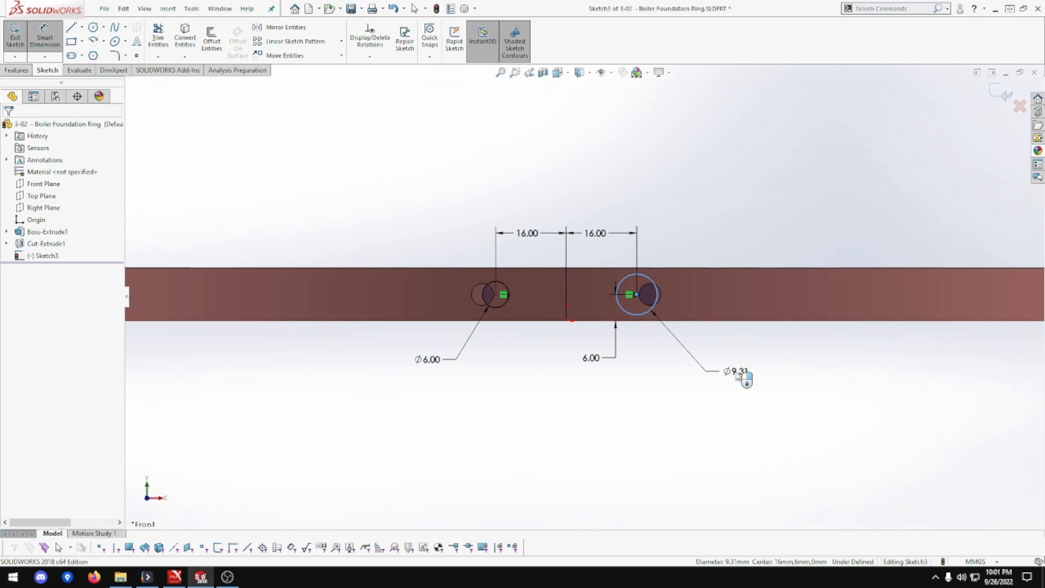
left_click(735, 372)
type("6")
key("Return")
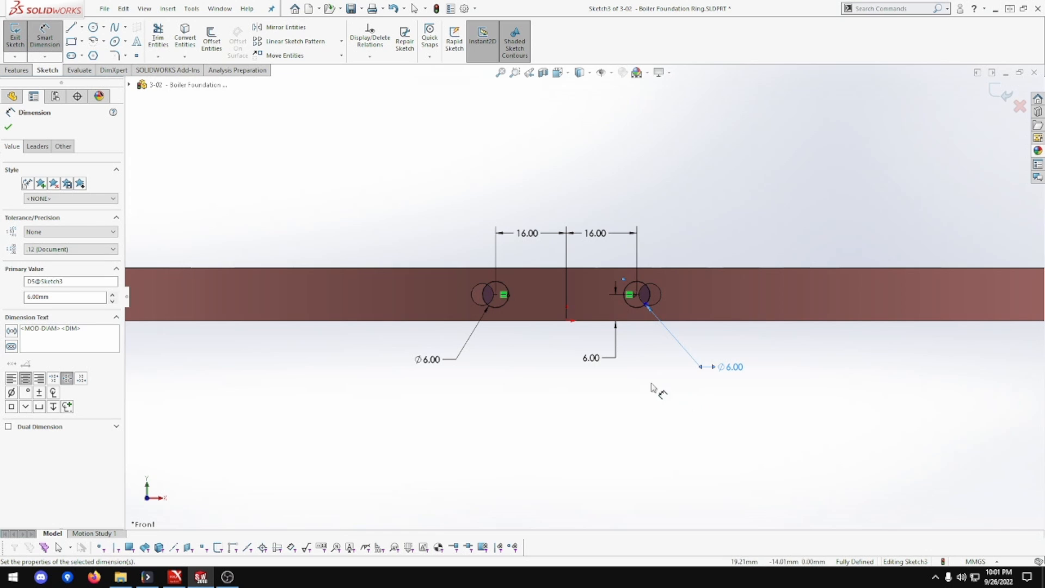
left_click(8, 128)
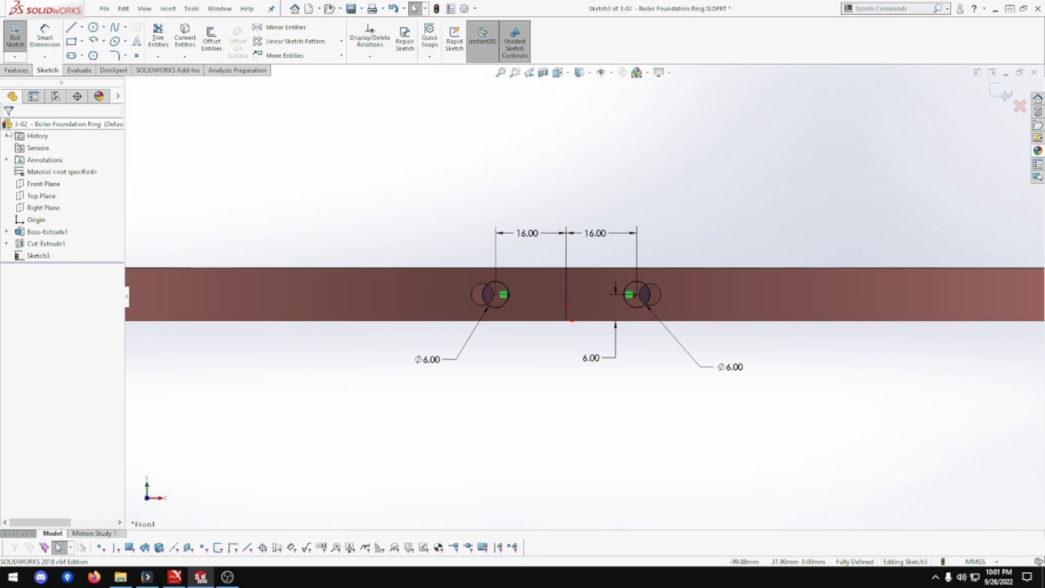
Extrude-cut the two 6 mm circles from the sketch plane Through All to make holes in the ring's rear wall.
left_click(16, 71)
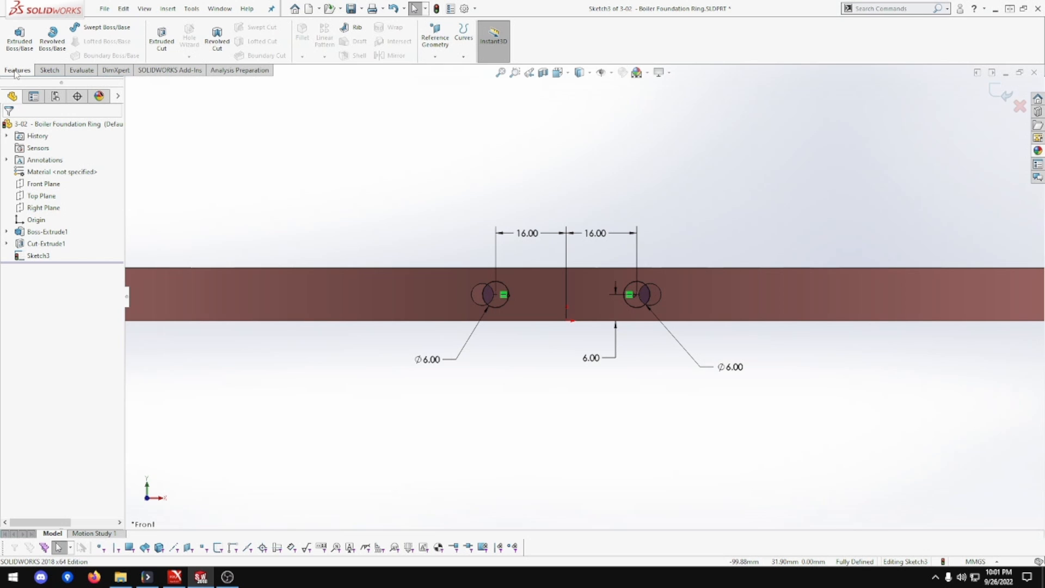
middle_click_drag(373, 196, 361, 214)
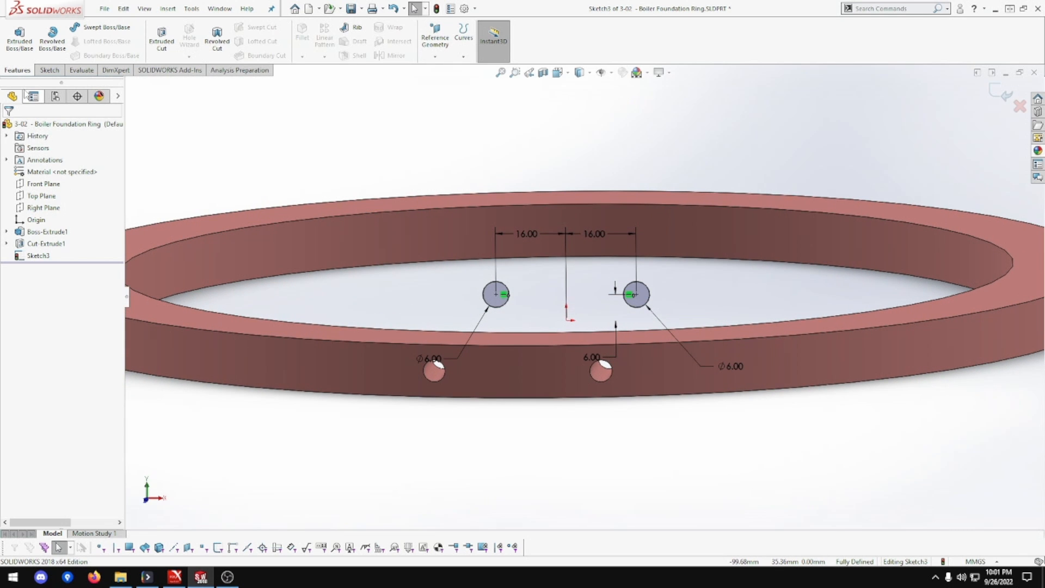
left_click(162, 42)
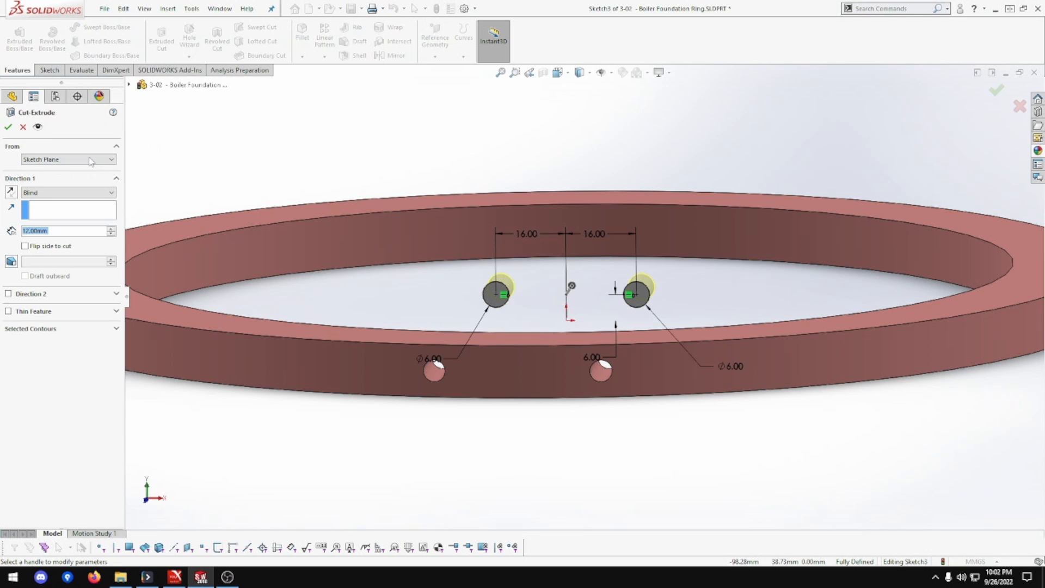
left_click(50, 193)
left_click(50, 210)
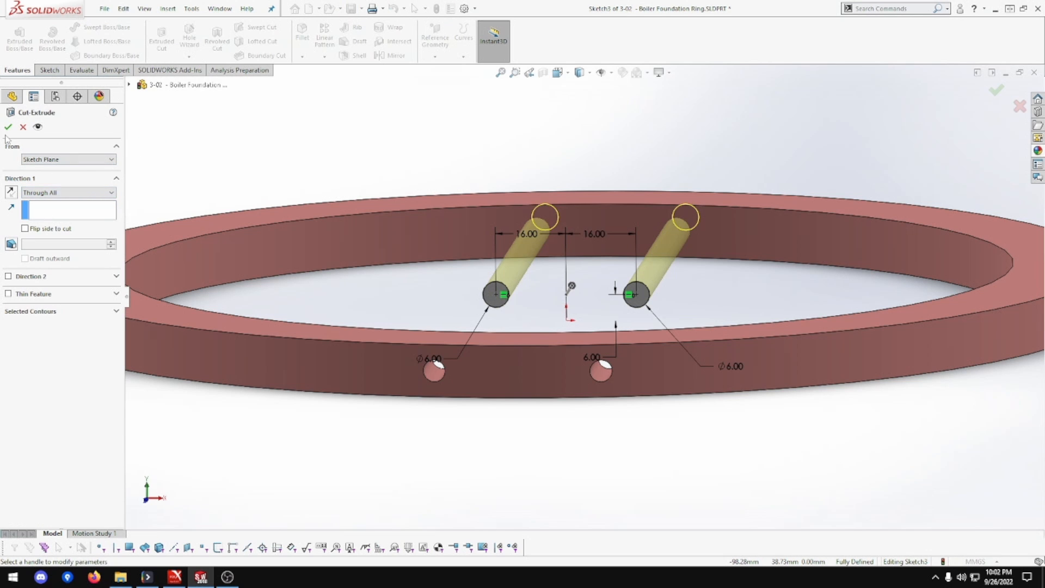
left_click(474, 175)
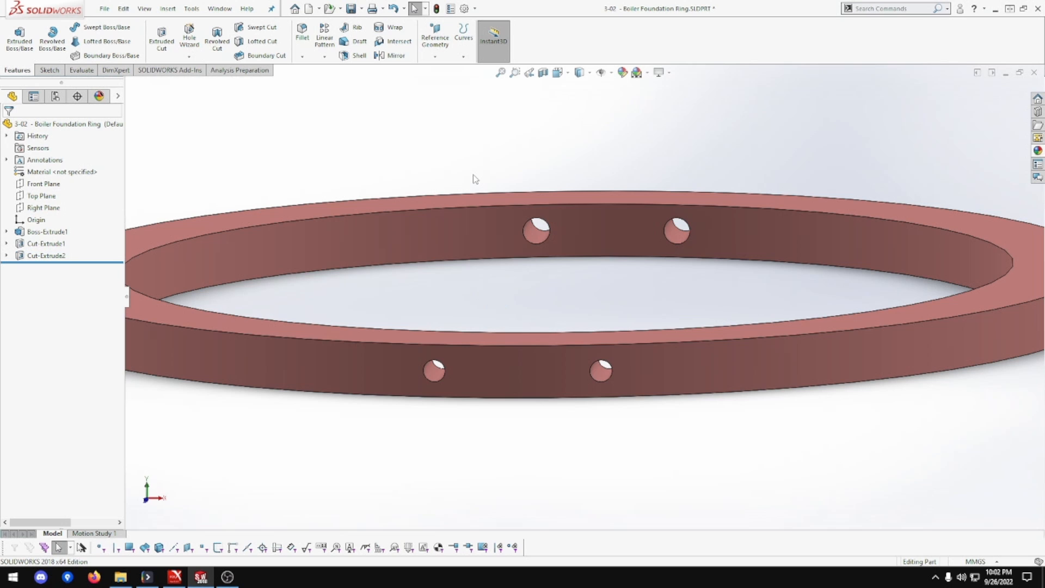
Check the ring's first-cut dimensions and examine the lower holes of part 3-01 from the front with hidden lines visible.
left_click(68, 245)
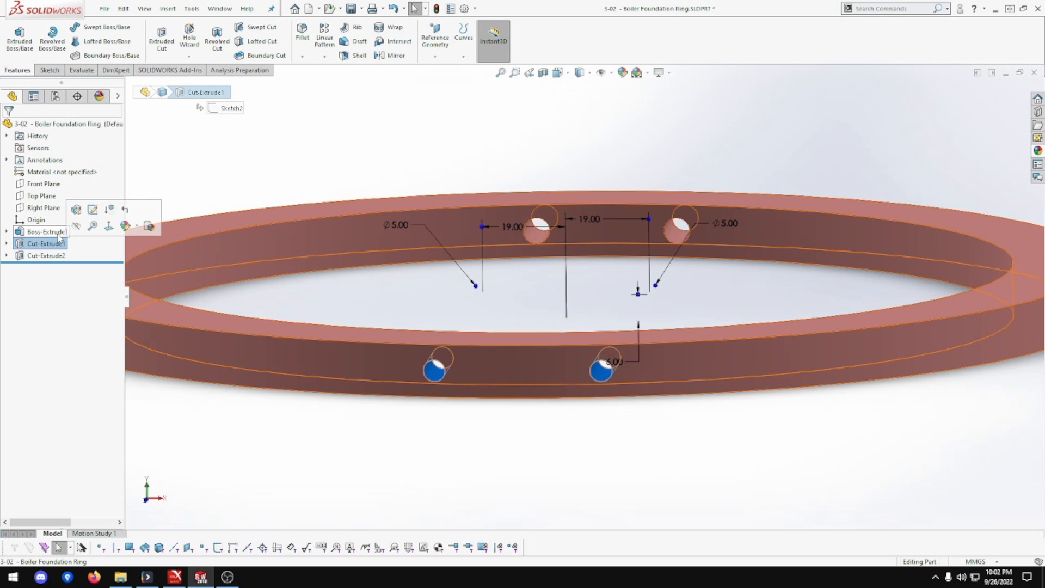
left_click(317, 187)
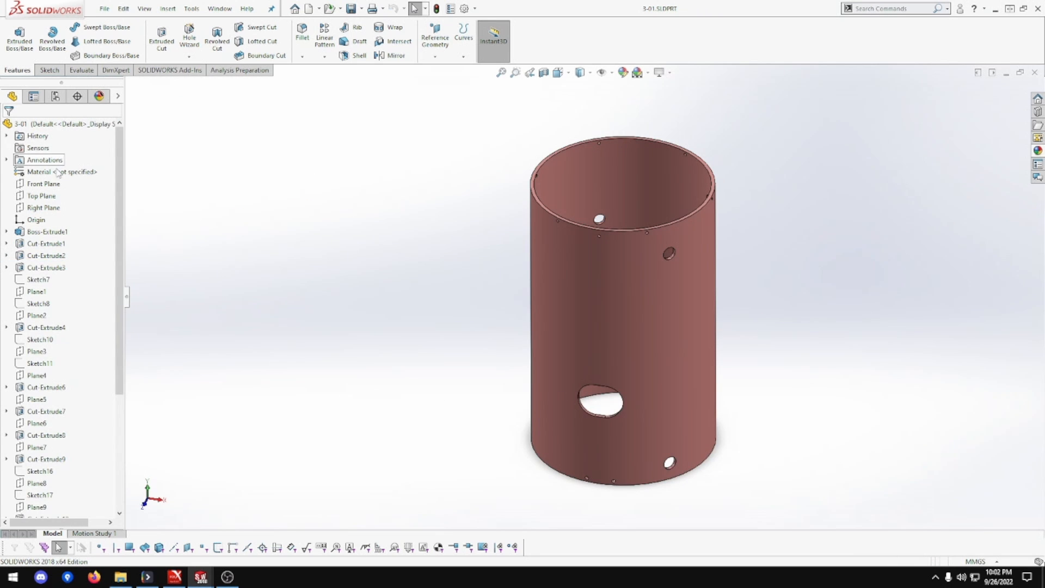
right_click(74, 187)
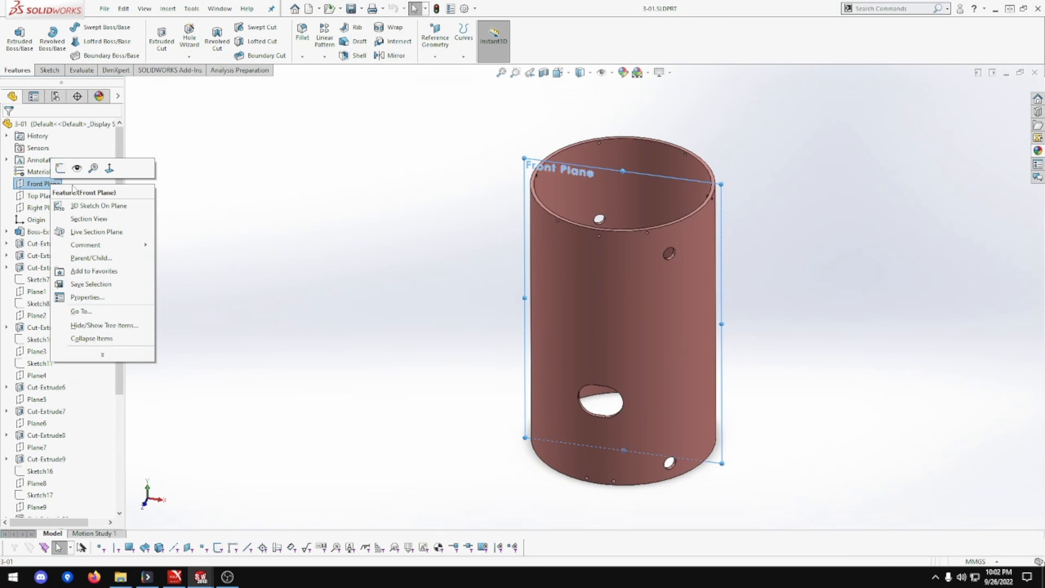
left_click(108, 168)
scroll(609, 504, "down", 2)
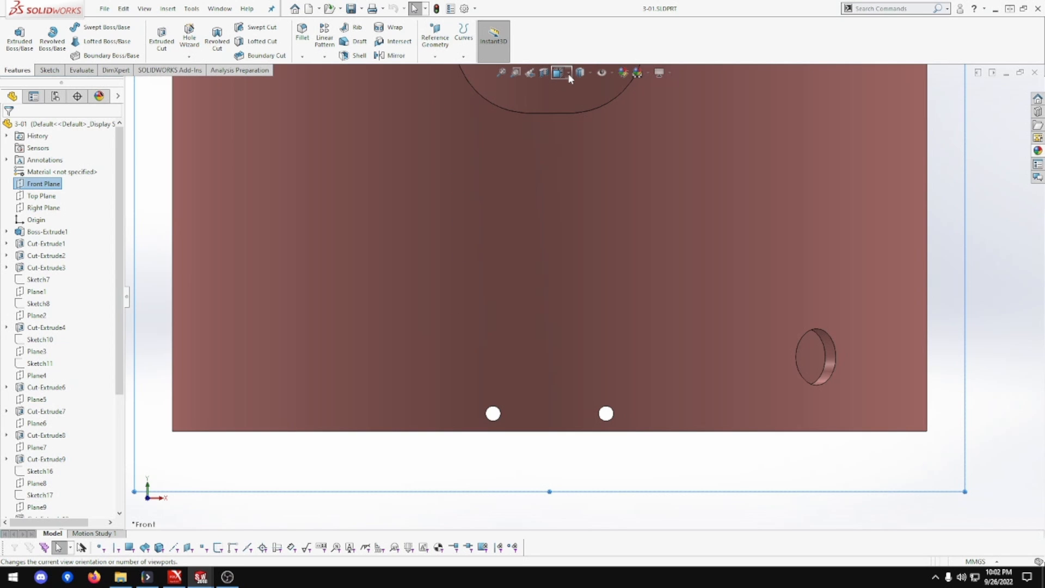
left_click(589, 73)
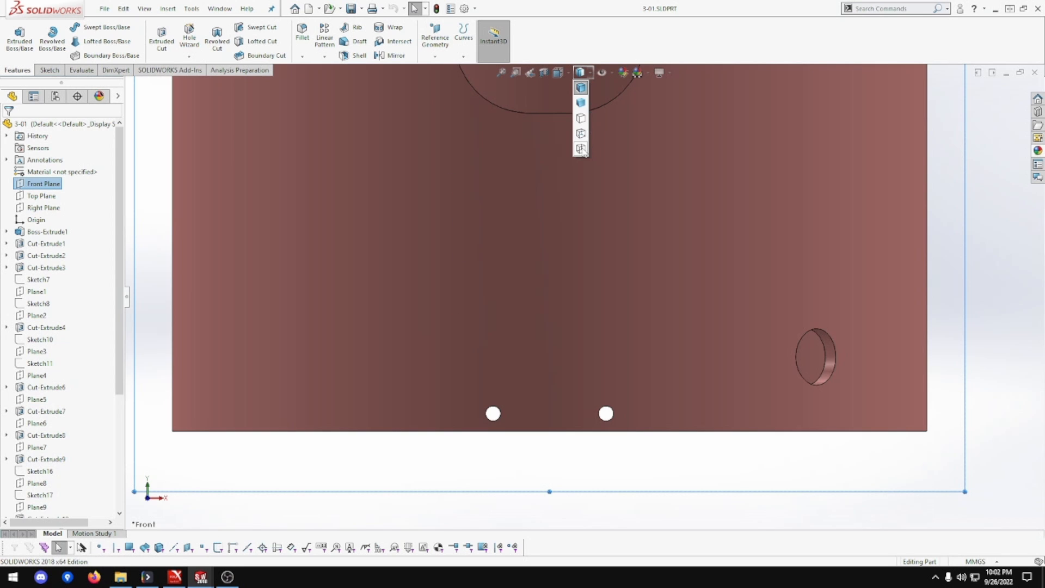
left_click(580, 136)
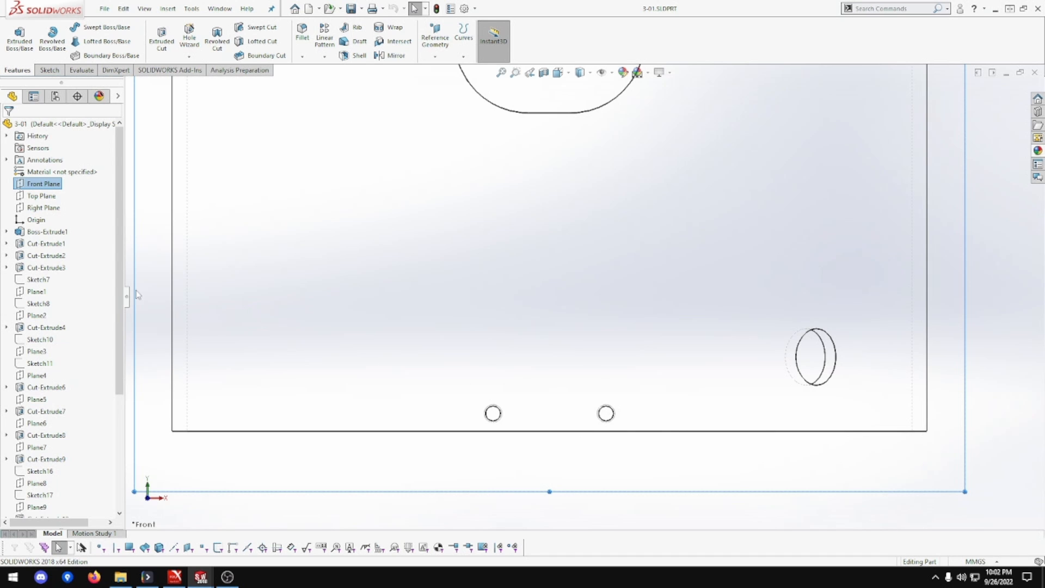
left_click(590, 74)
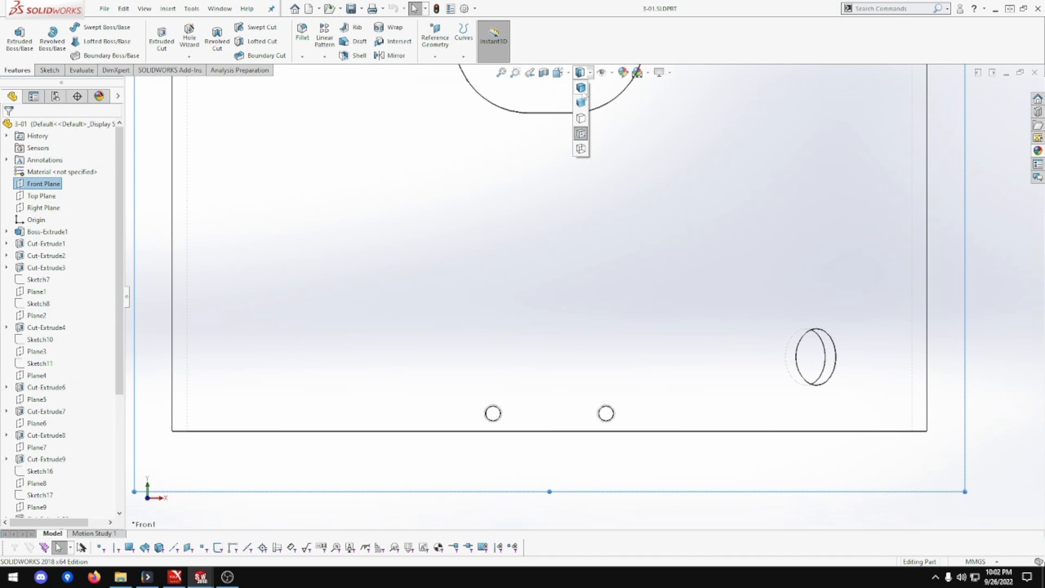
left_click(582, 88)
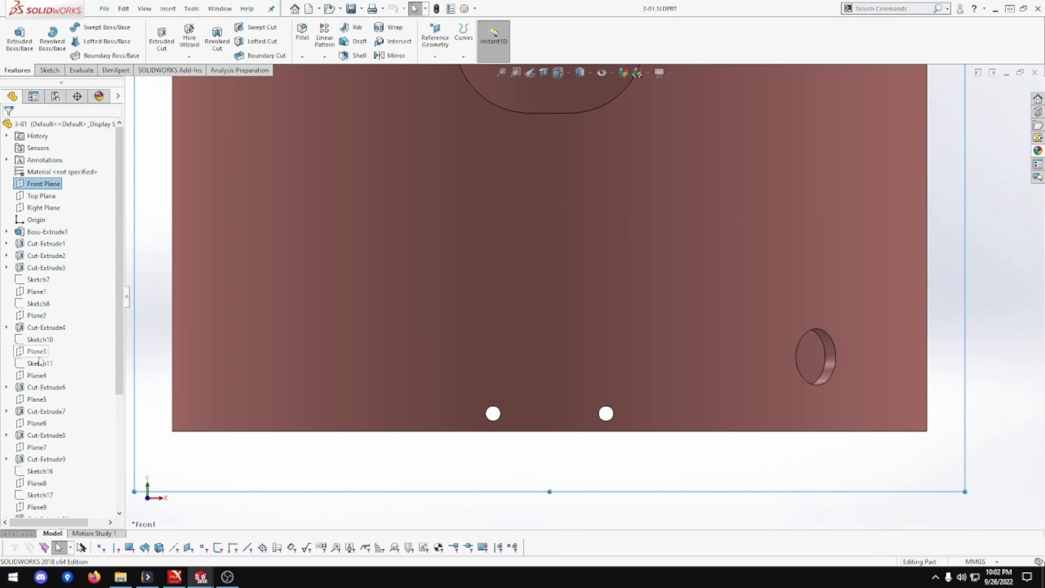
Set the left 6 mm hole's horizontal distance from the centre to 16 mm in the second cut of part 3-01.
left_click(48, 244)
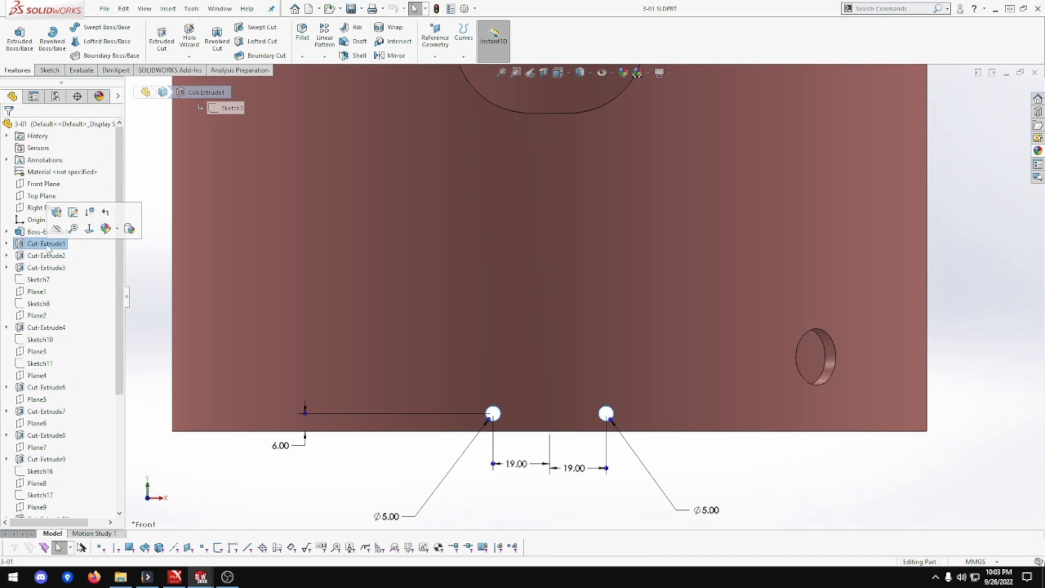
left_click(47, 255)
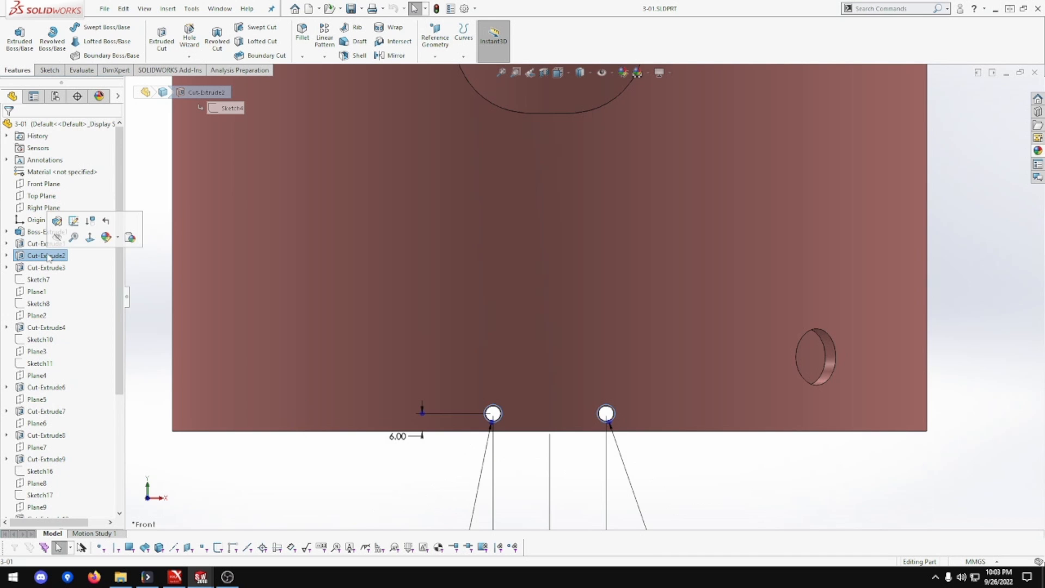
scroll(462, 434, "up", 1)
scroll(462, 434, "up", 1)
scroll(460, 434, "down", 2)
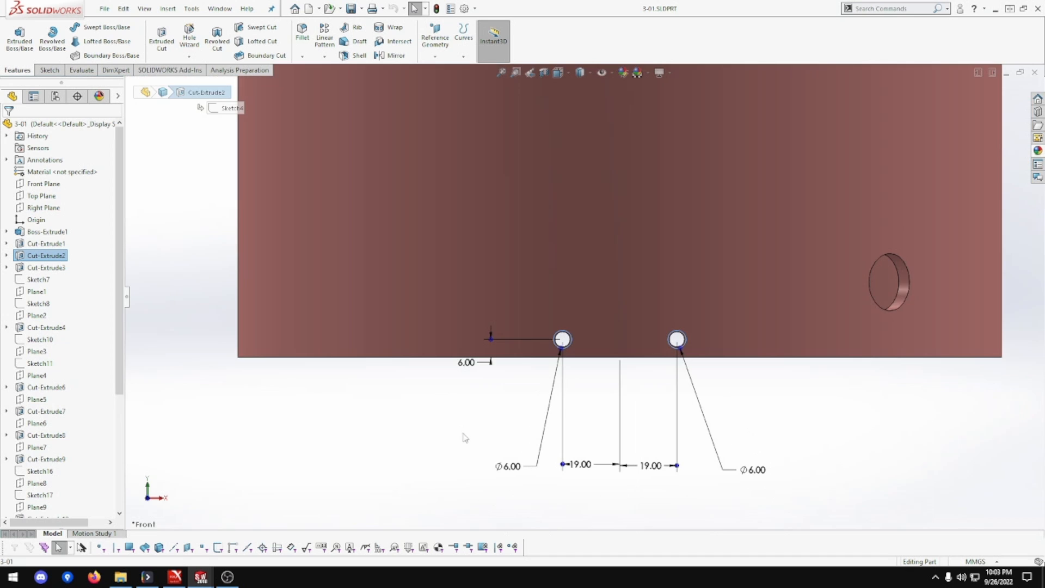
double_click(582, 465)
type("1")
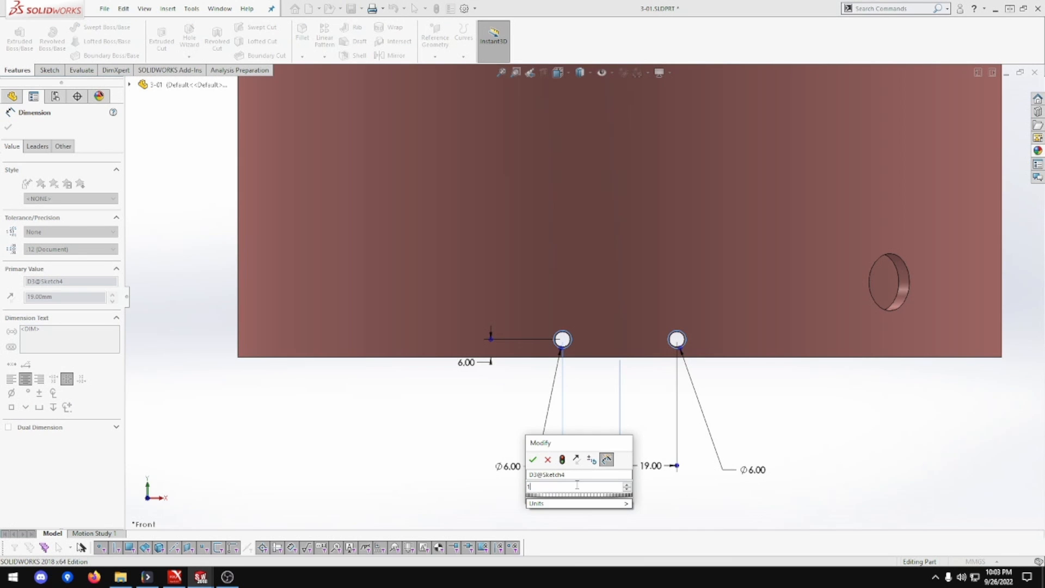
type("6")
key("Return")
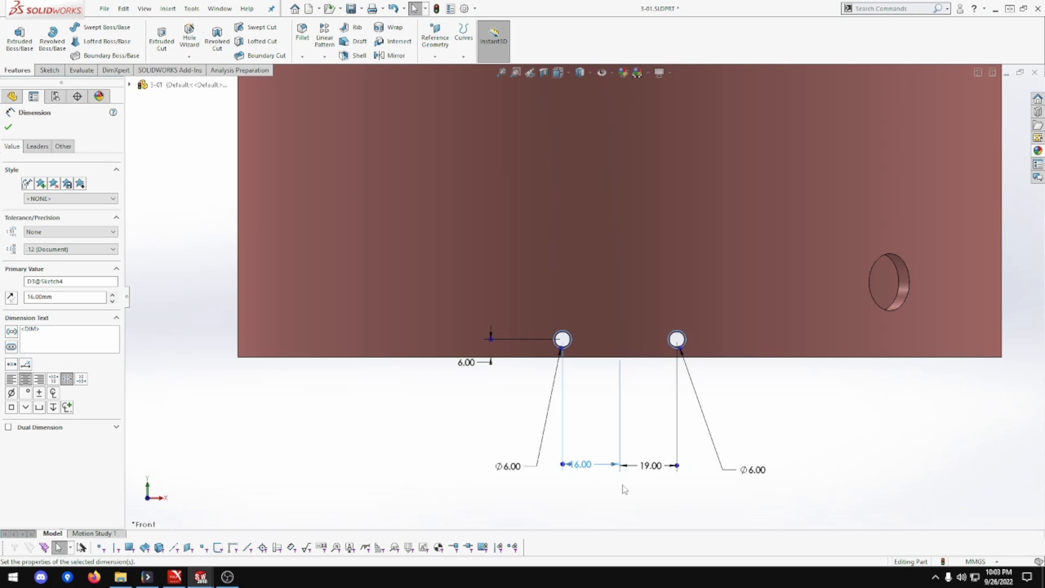
Set the right 6 mm hole's horizontal distance from the centre to 16 mm and rebuild part 3-01.
double_click(649, 467)
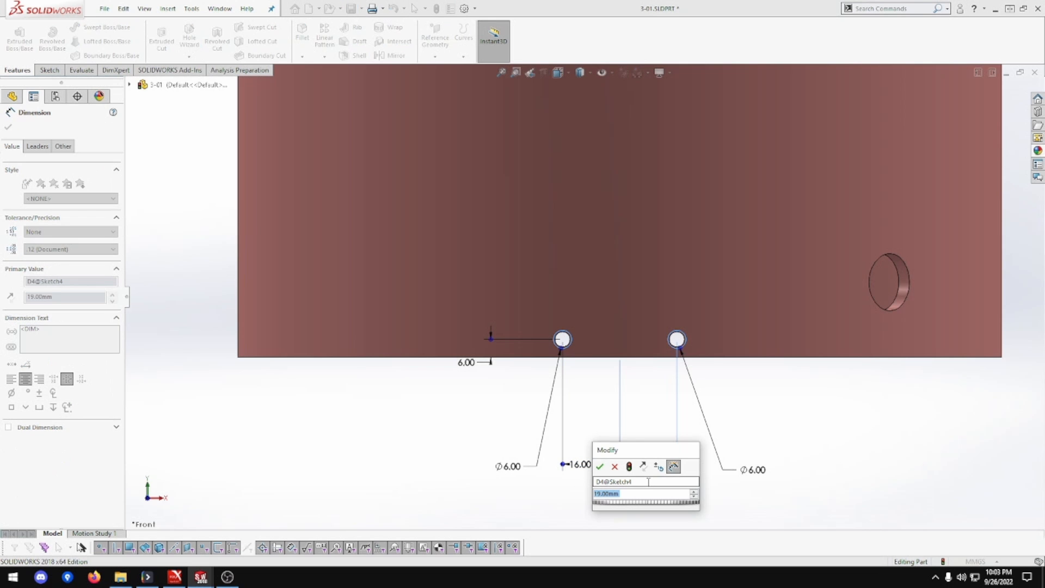
type("16")
key("Return")
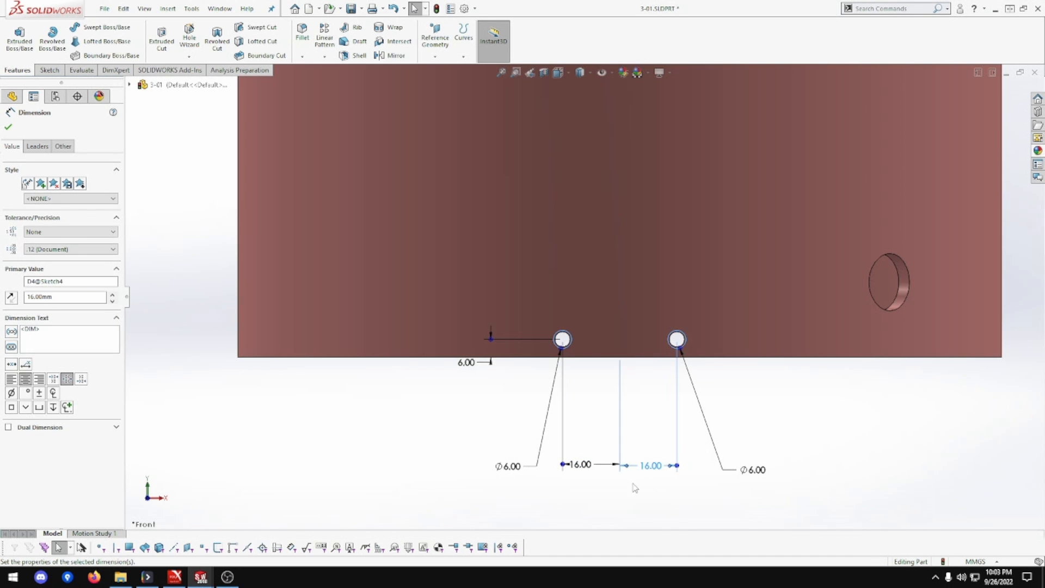
left_click(632, 487)
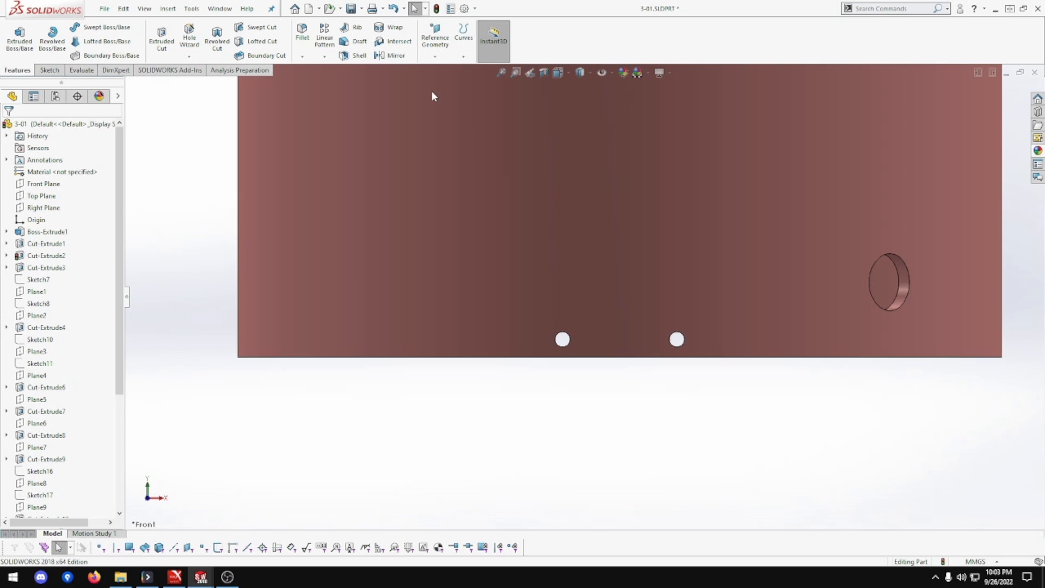
left_click(436, 9)
Compare the hole positions of the foundation ring and part 3-01 in front view, and inspect the ring from an angle.
key("ctrl+Tab")
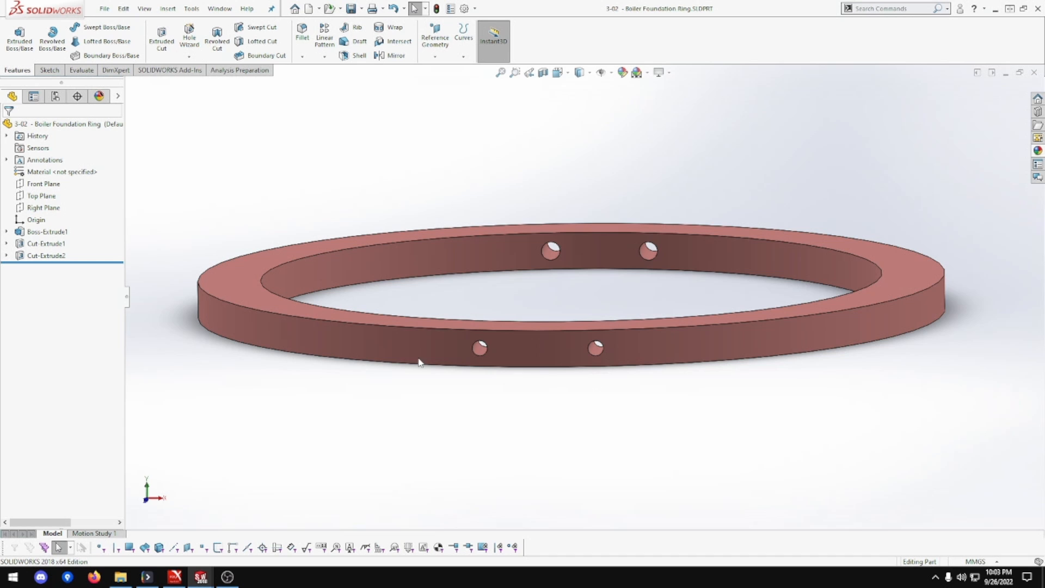
right_click(54, 184)
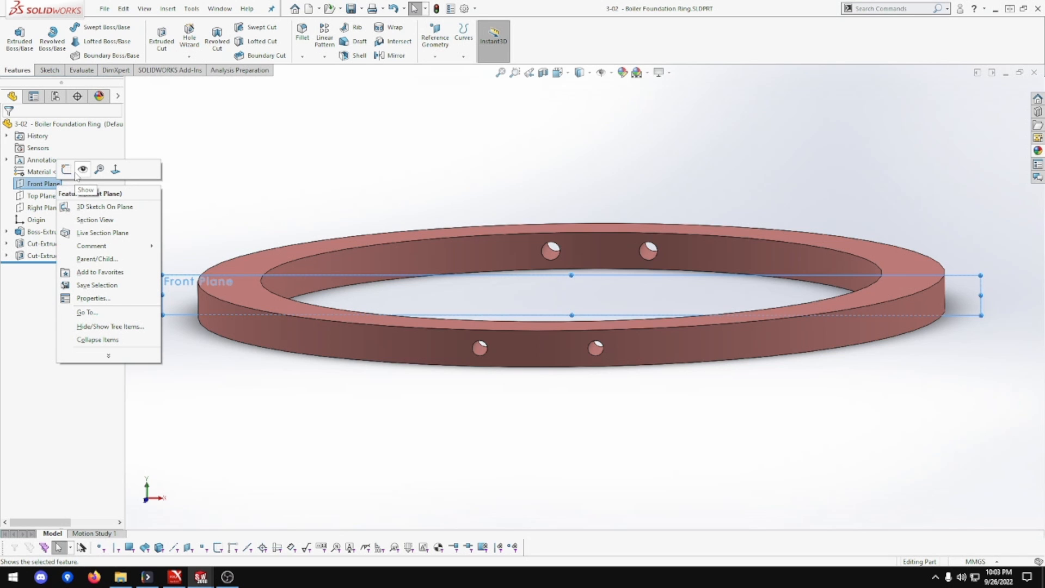
left_click(115, 170)
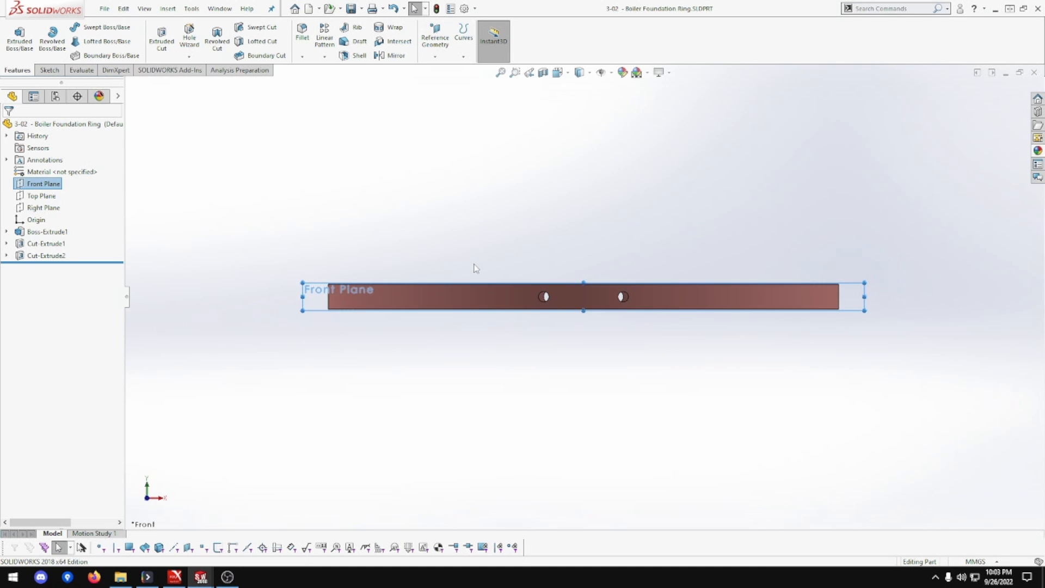
key("ctrl+Tab")
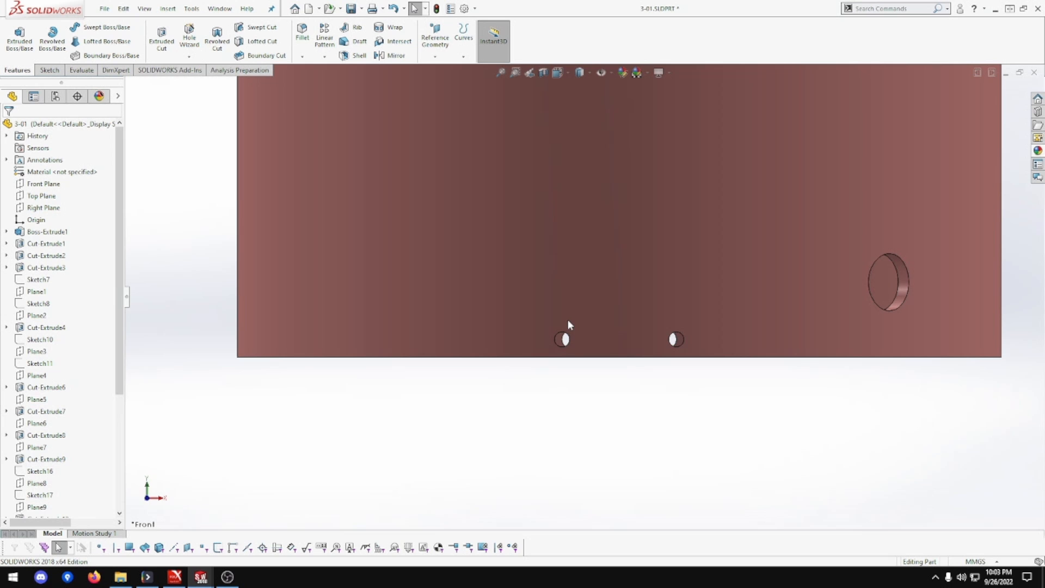
key("ctrl+Tab")
left_click(567, 354)
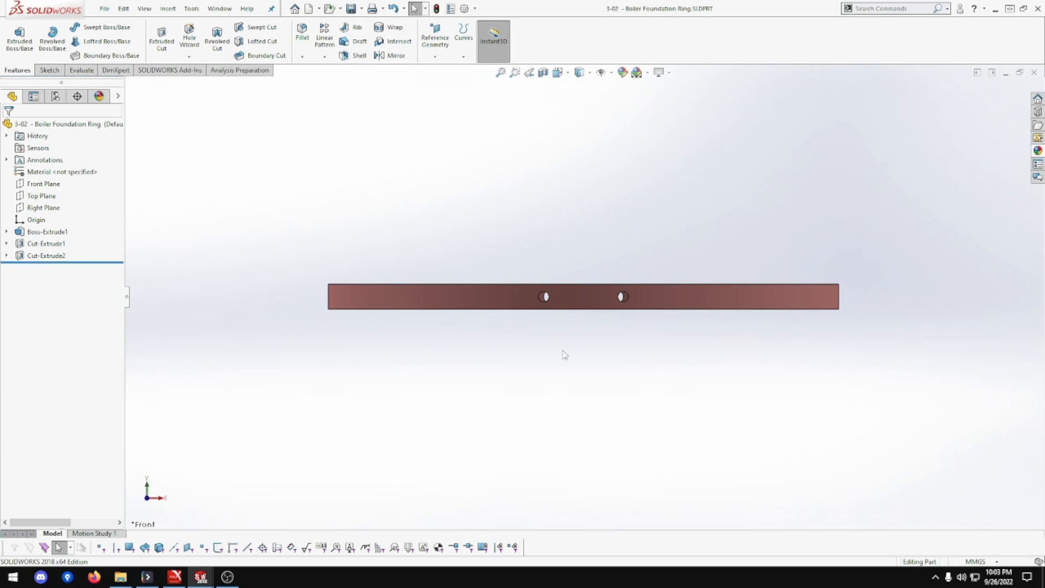
middle_click_drag(563, 355, 845, 375)
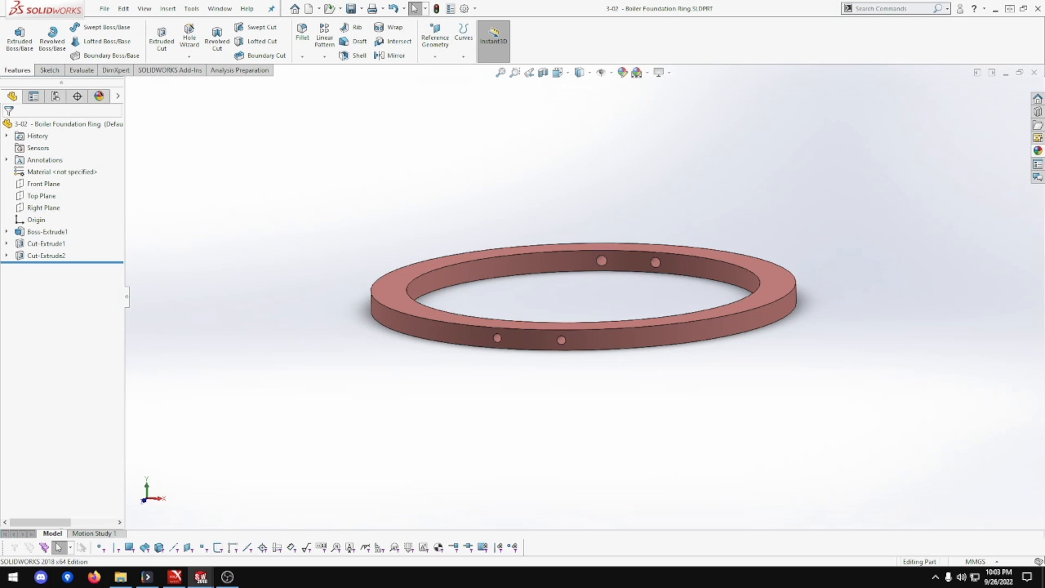
middle_click_drag(712, 281, 700, 289)
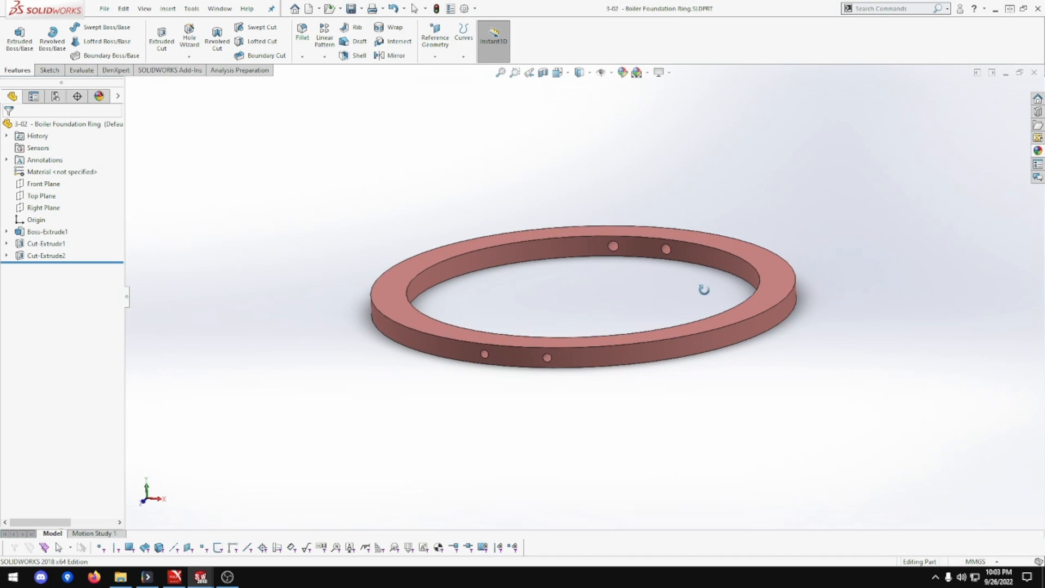